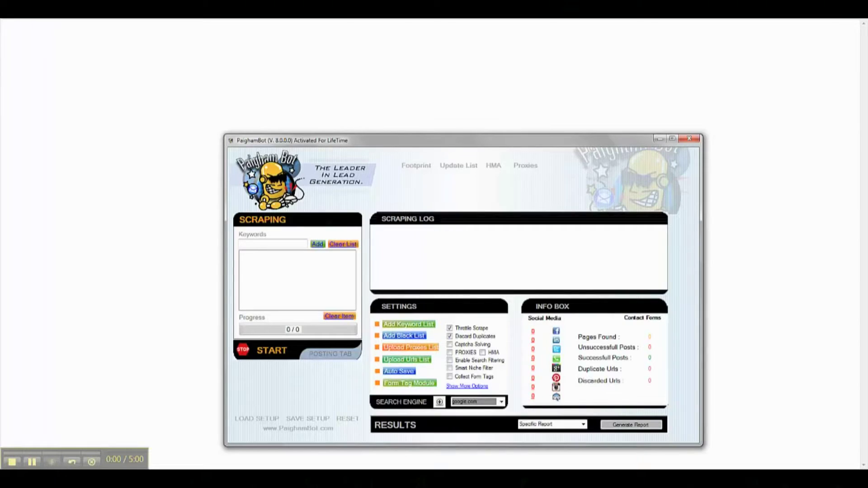
Delete the input_6 attribute from the Form Tag Module's list, save the tag changes and close the module.
drag(480, 145, 468, 93)
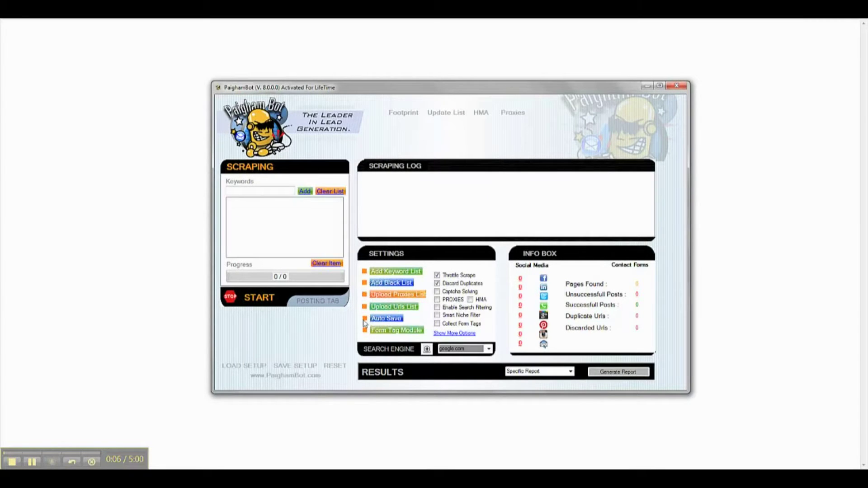
click(331, 307)
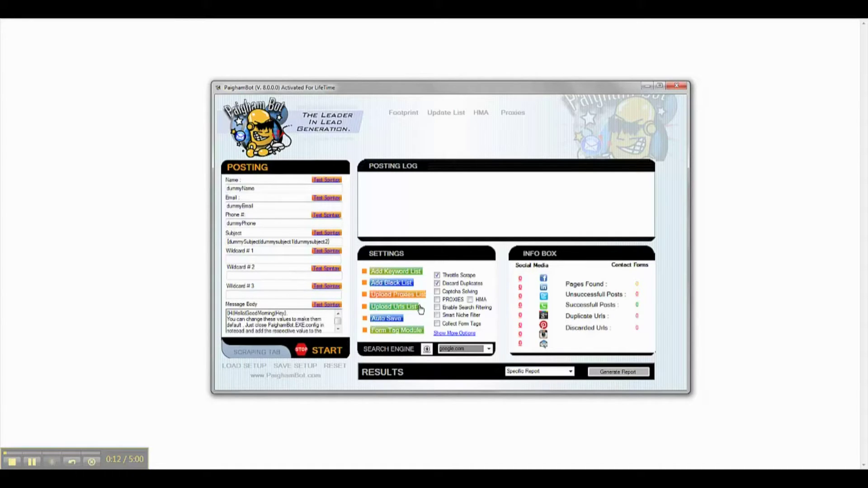
click(415, 331)
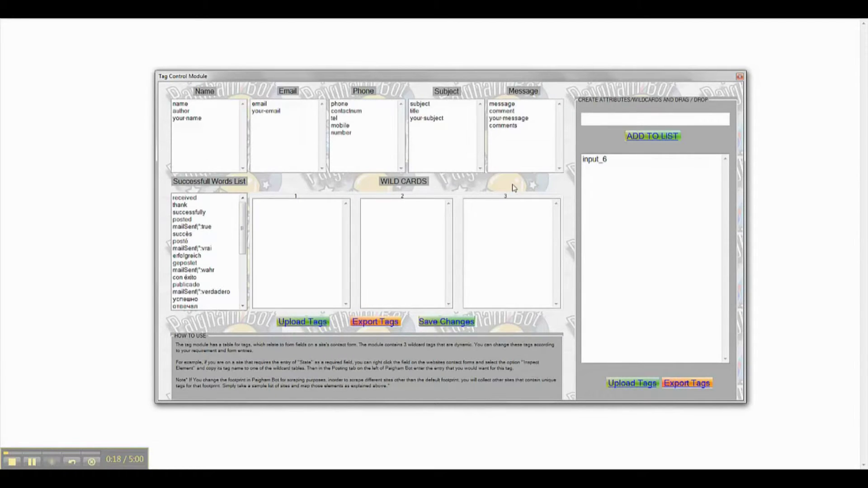
click(604, 161)
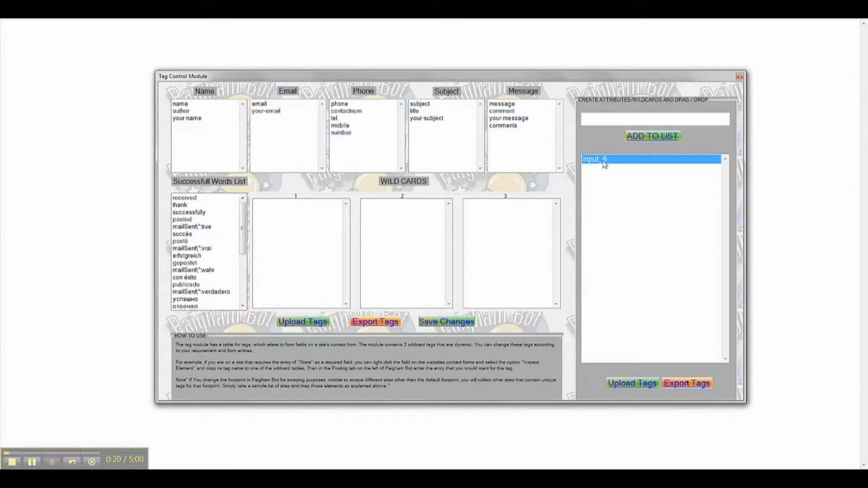
key(Delete)
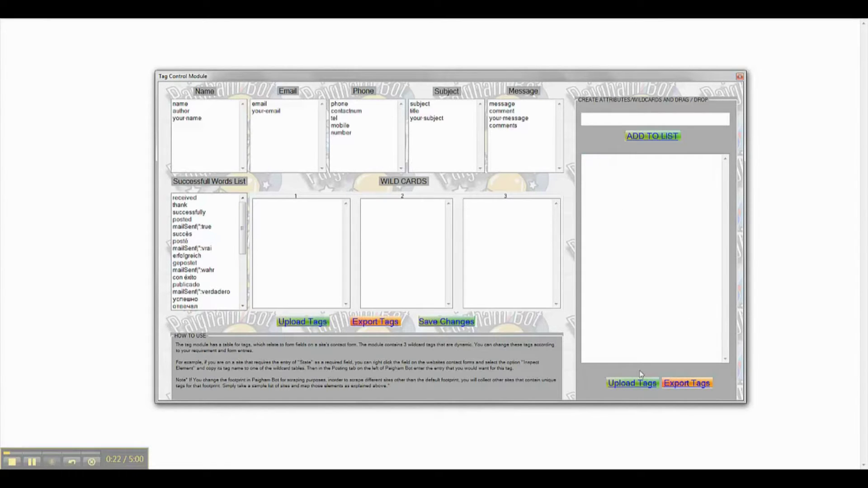
click(458, 323)
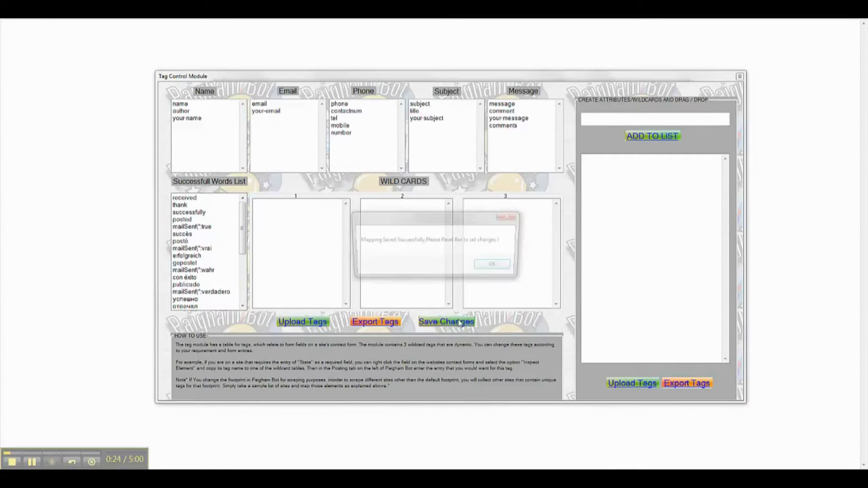
click(497, 267)
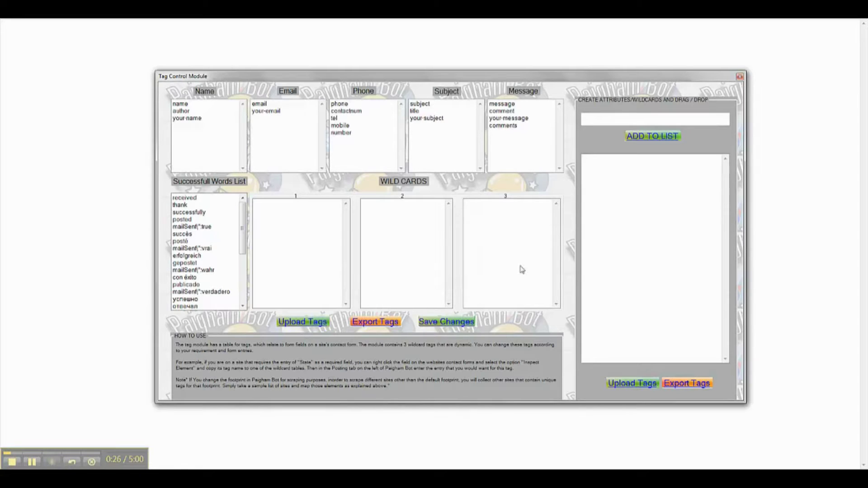
click(739, 78)
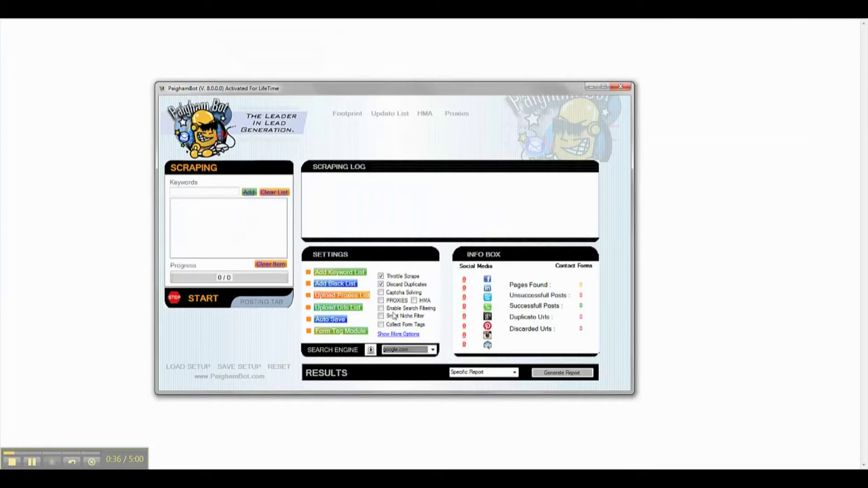
Switch to Notepad and place the 2134 URL list beside the bot window.
mouse_move(239, 467)
click(291, 434)
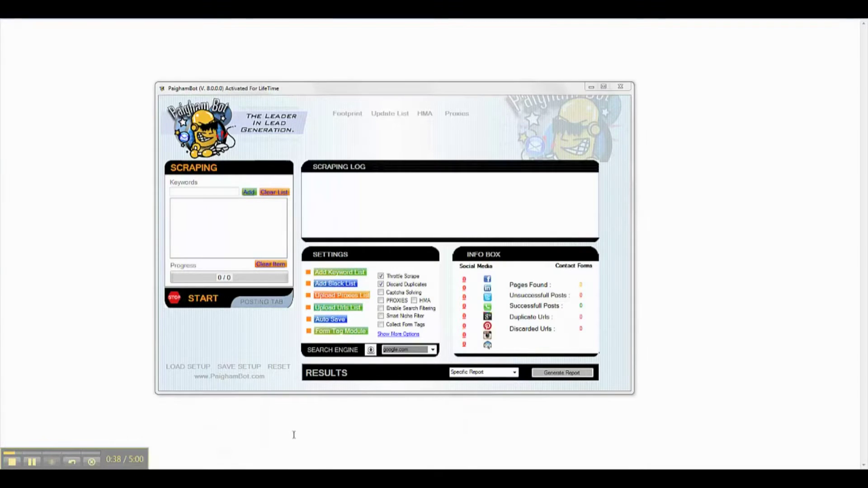
drag(618, 95, 714, 90)
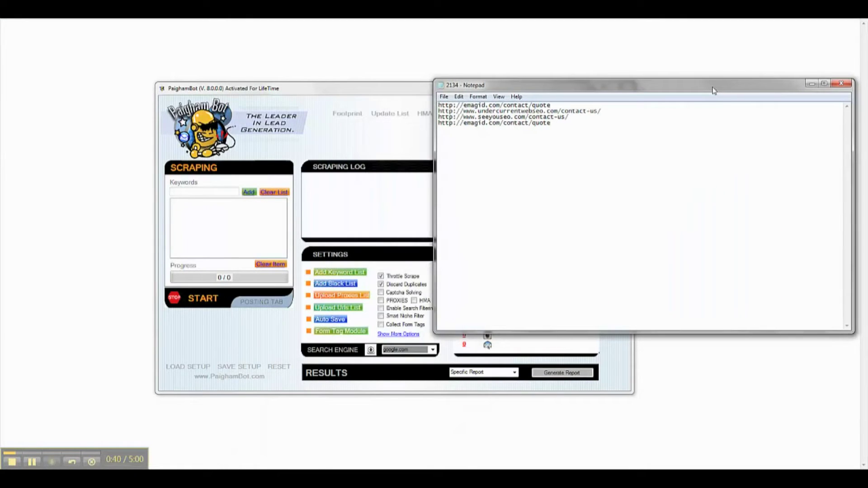
Switch to Chrome and examine the required fields of the seeyouseo.com contact form and the emagid.com quote form.
mouse_move(183, 475)
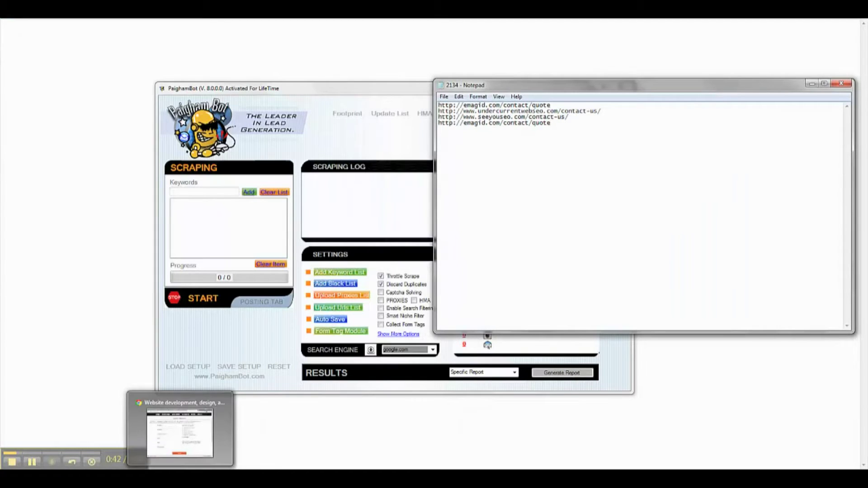
click(183, 429)
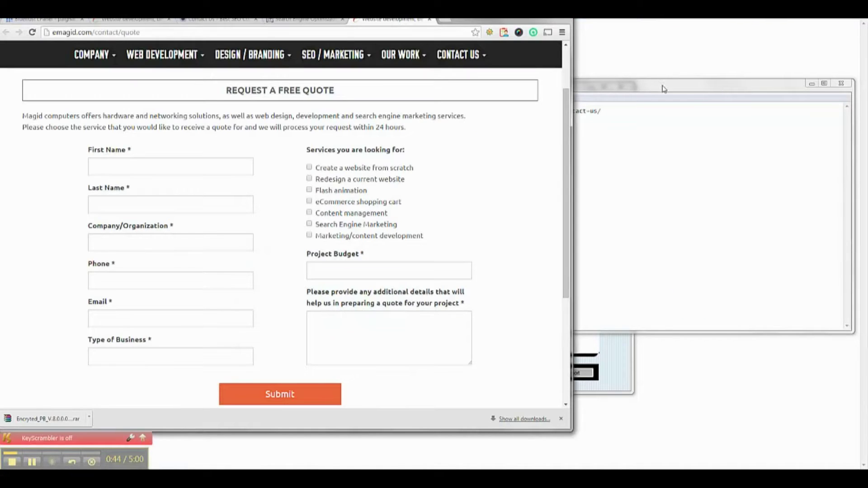
drag(698, 87, 719, 104)
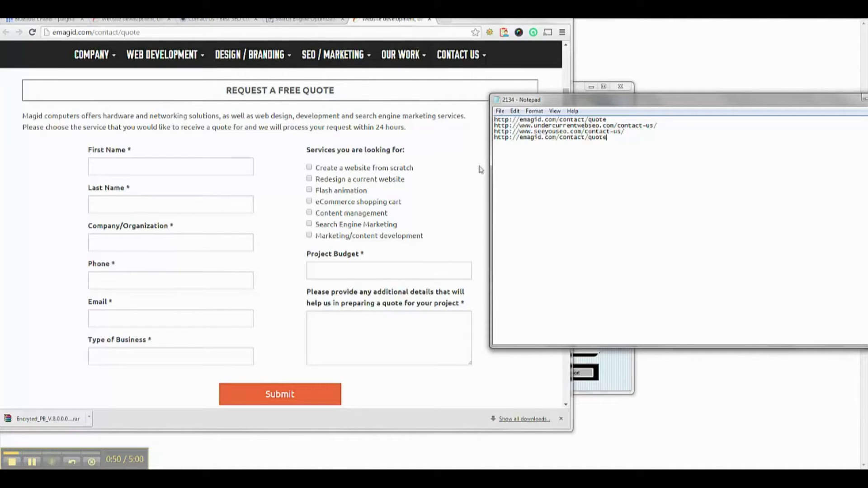
mouse_move(435, 54)
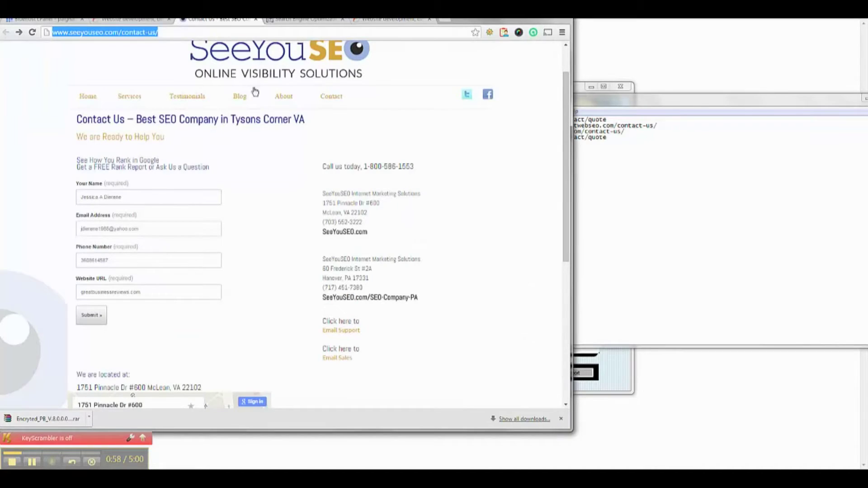
drag(567, 173, 566, 171)
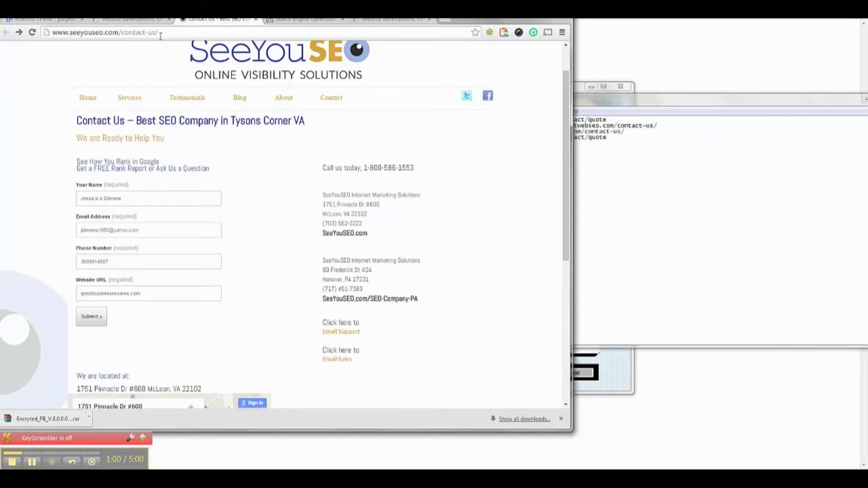
click(154, 24)
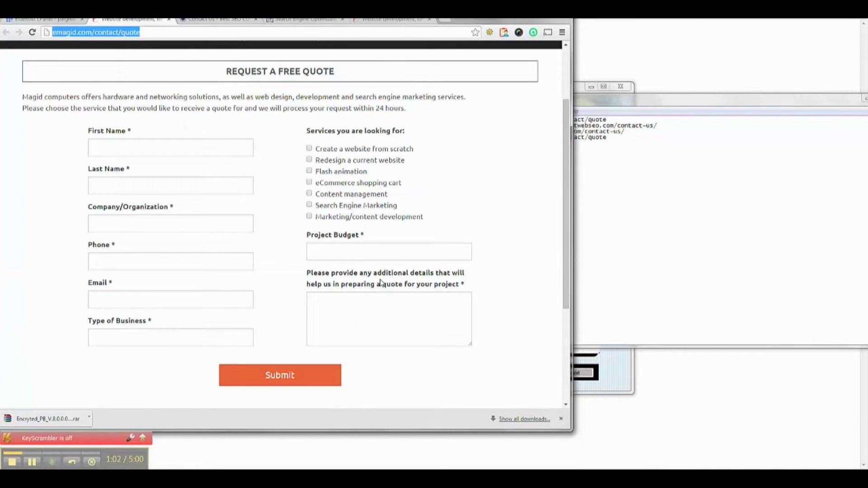
scroll(382, 284, down, 1)
scroll(383, 283, up, 1)
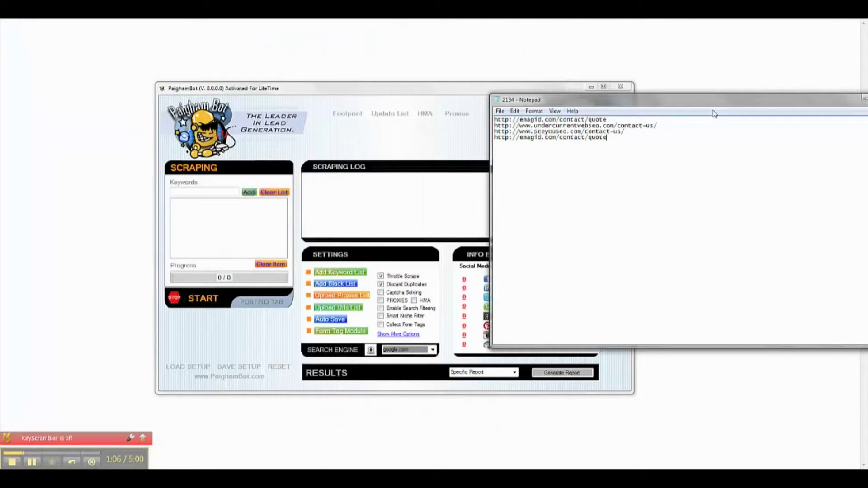
Save the 2134 URL list in Notepad and minimize it to return to PaighamBot.
drag(716, 106, 680, 107)
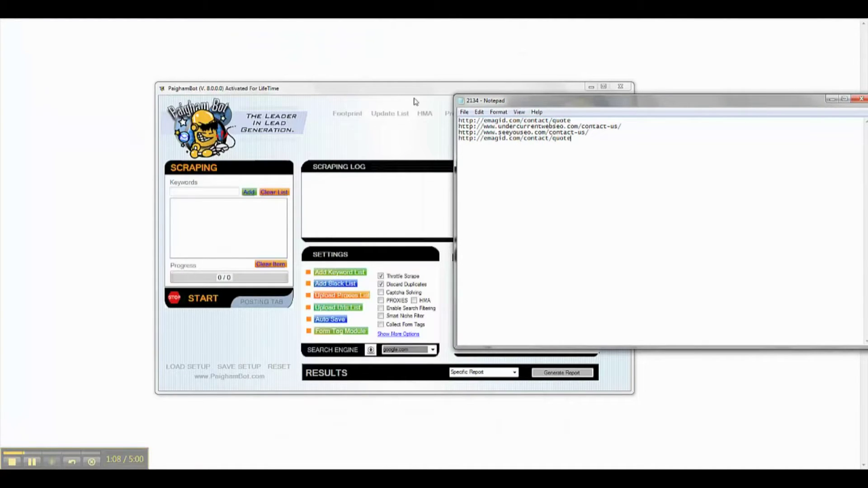
click(465, 112)
click(481, 142)
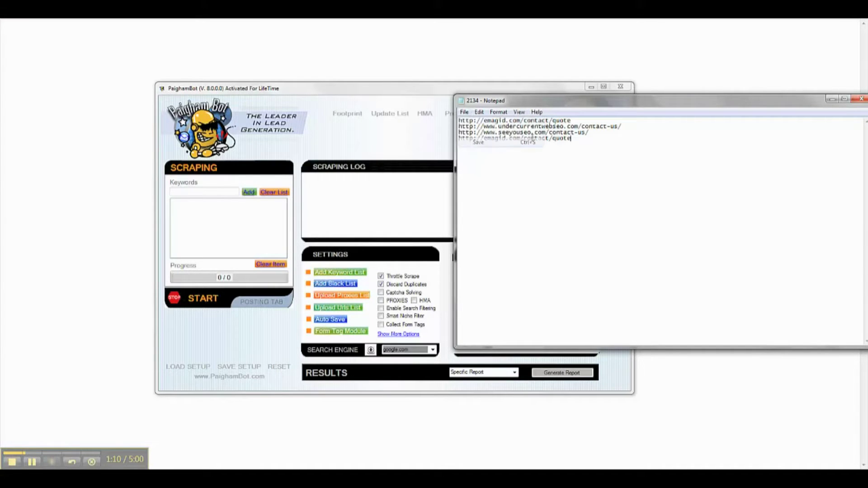
click(831, 99)
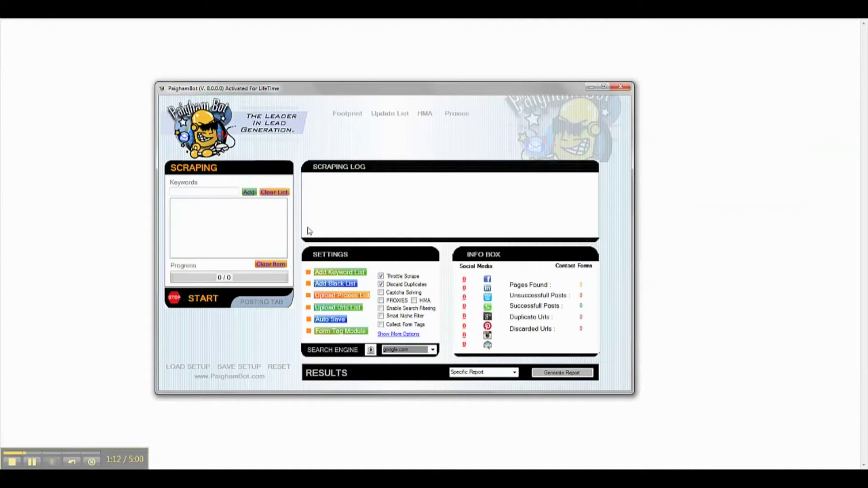
Upload the URL list from the file 2134.txt.
click(349, 308)
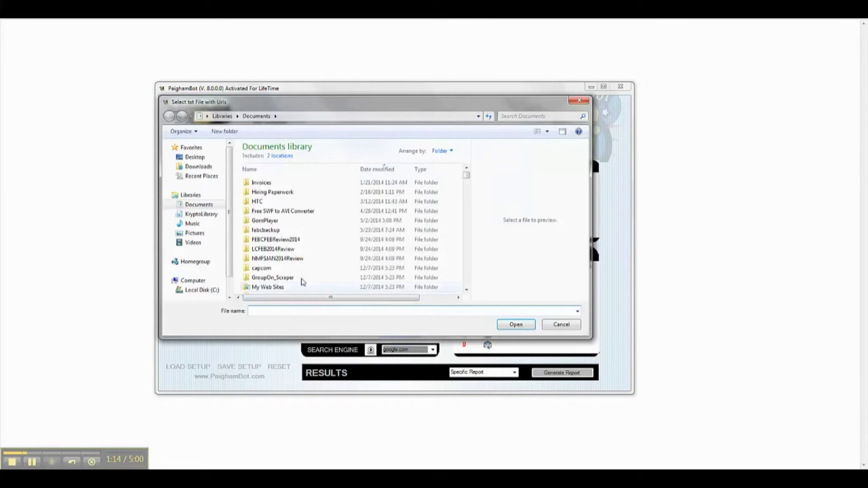
text(2134)
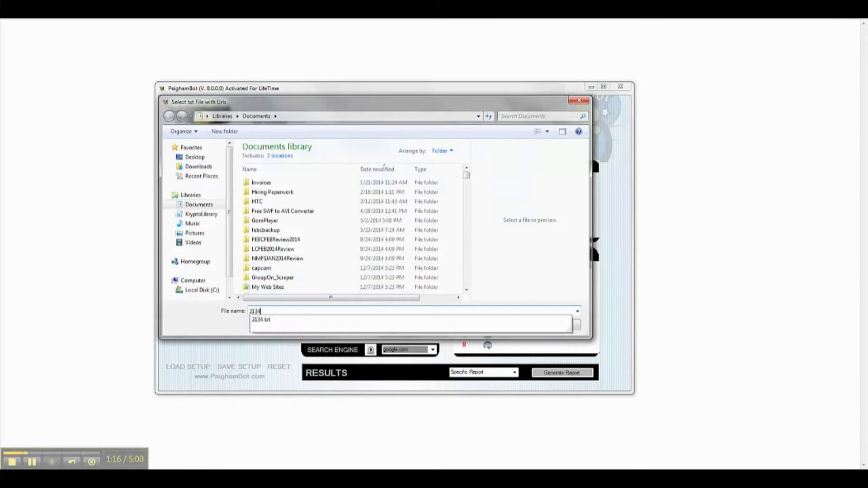
click(325, 320)
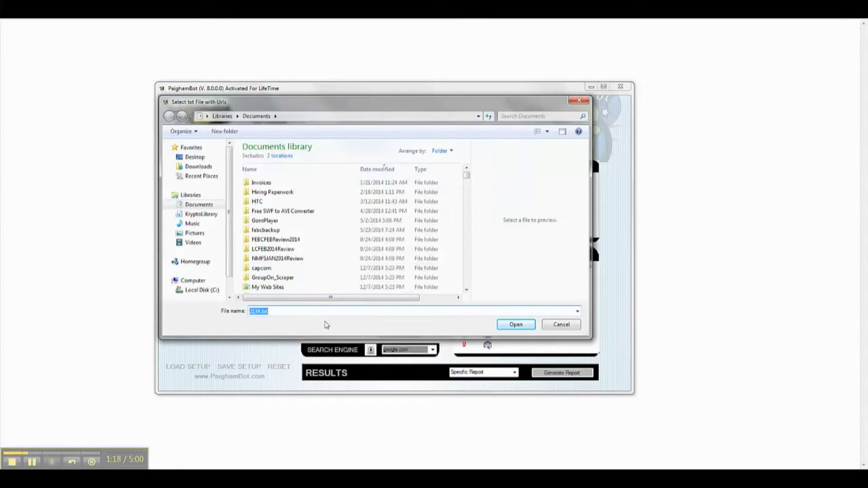
click(507, 326)
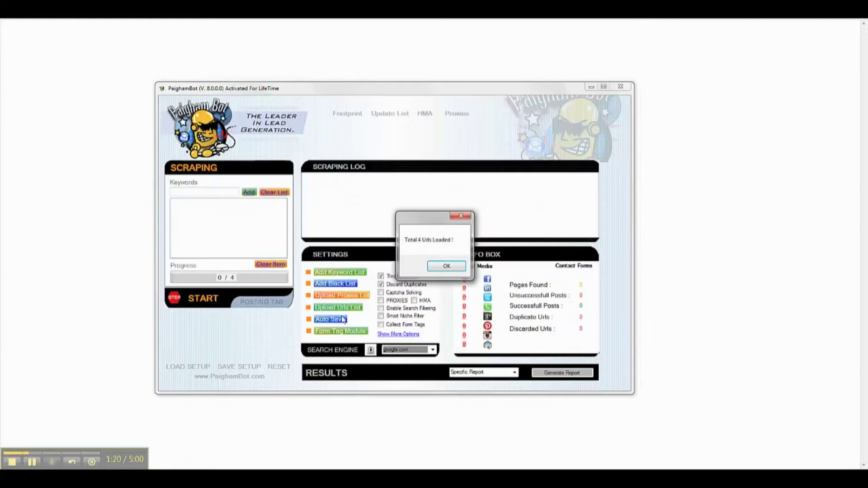
click(428, 271)
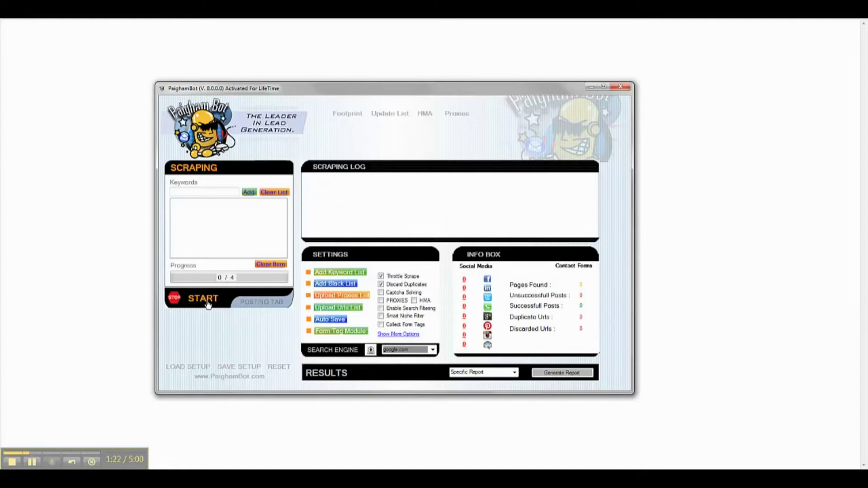
Run the scraping of the loaded URLs with a maximum of 1 thread.
click(209, 302)
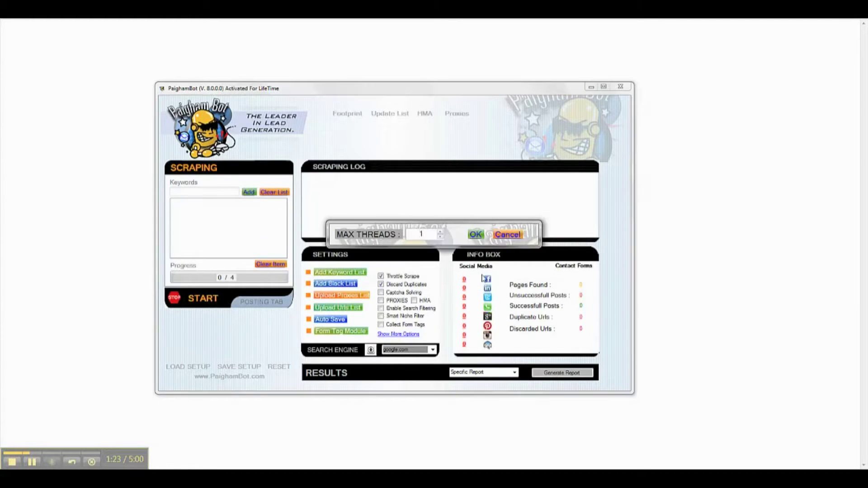
click(476, 235)
click(459, 263)
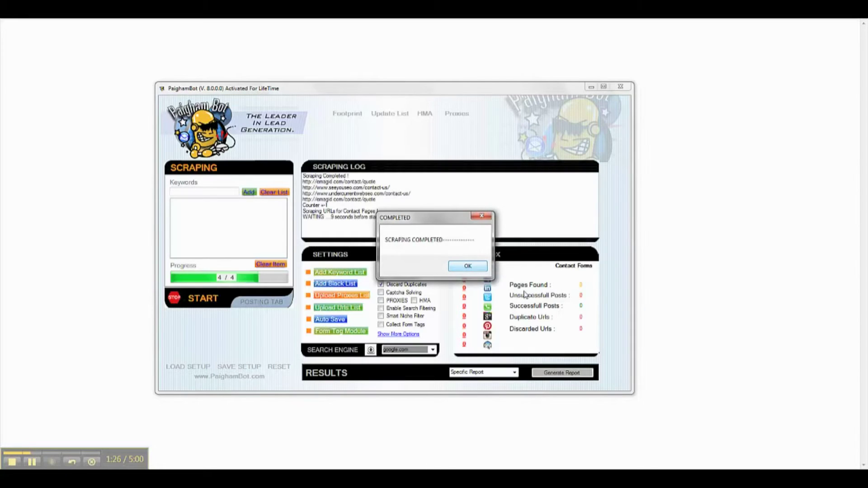
click(468, 266)
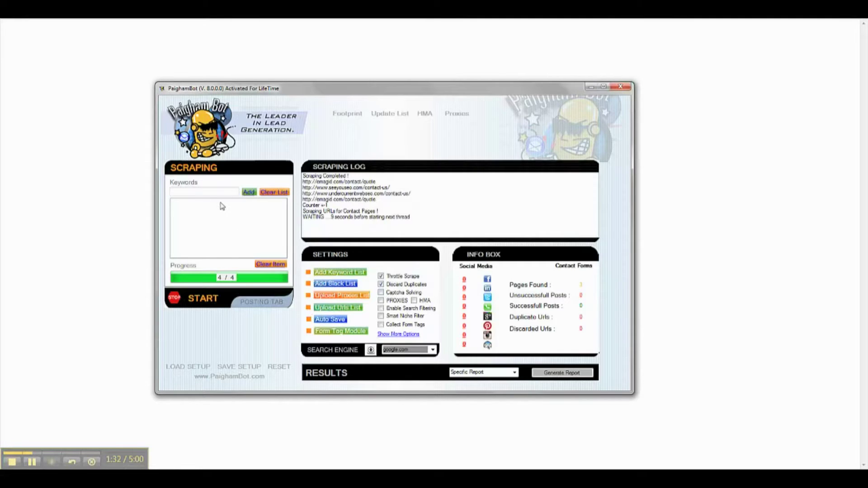
Fill in the posting form with name, email and phone, the subject "Hi" and the message body "You have a very nice site".
click(261, 302)
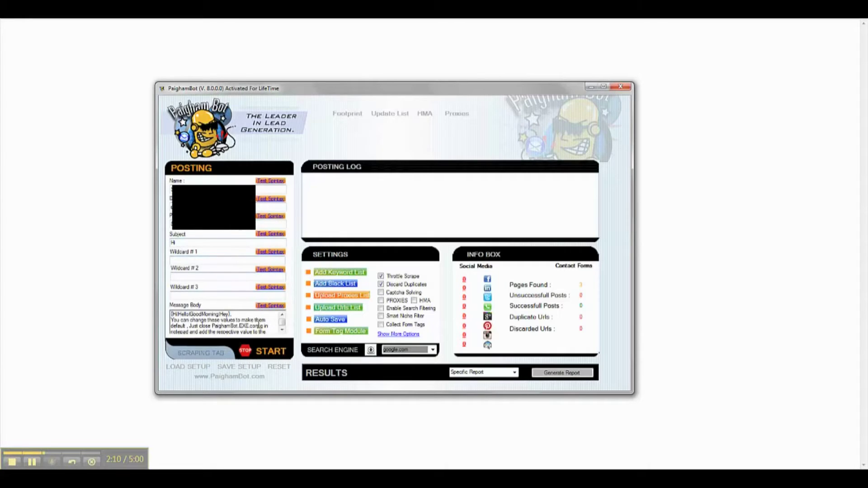
scroll(266, 330, down, 1)
key(ctrl+a)
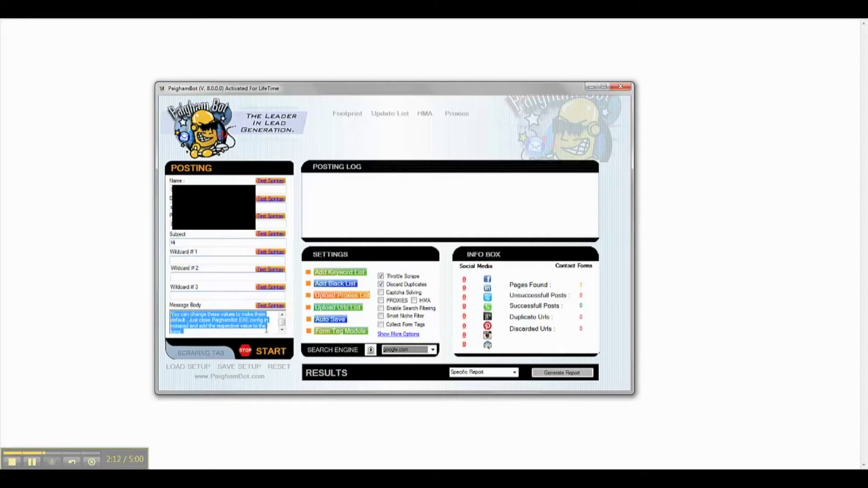
key(BackSpace)
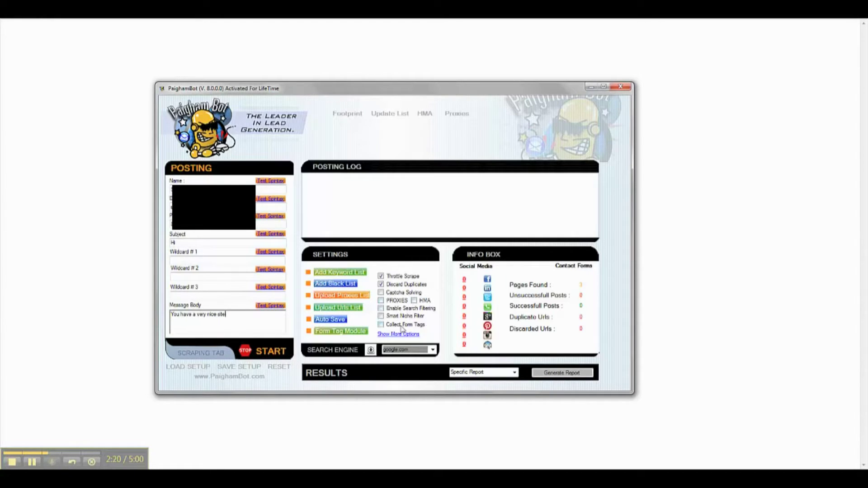
Enable manual solving of form captchas and the Collect Form Tags option.
click(389, 334)
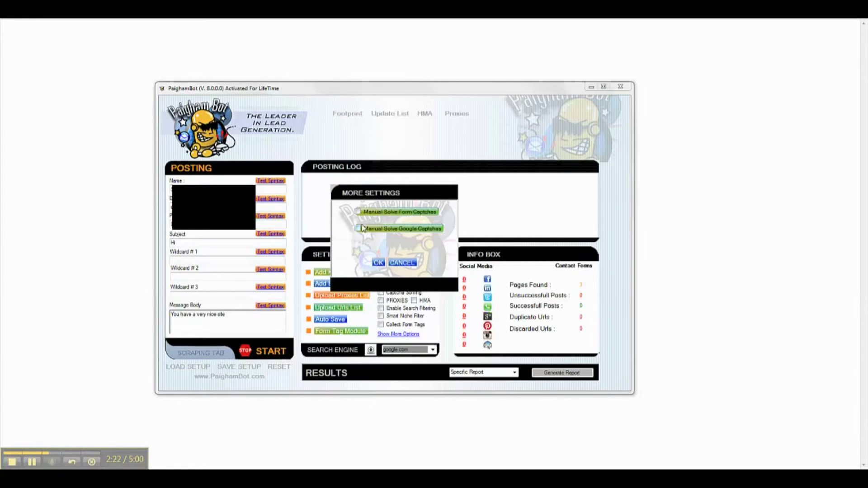
click(358, 211)
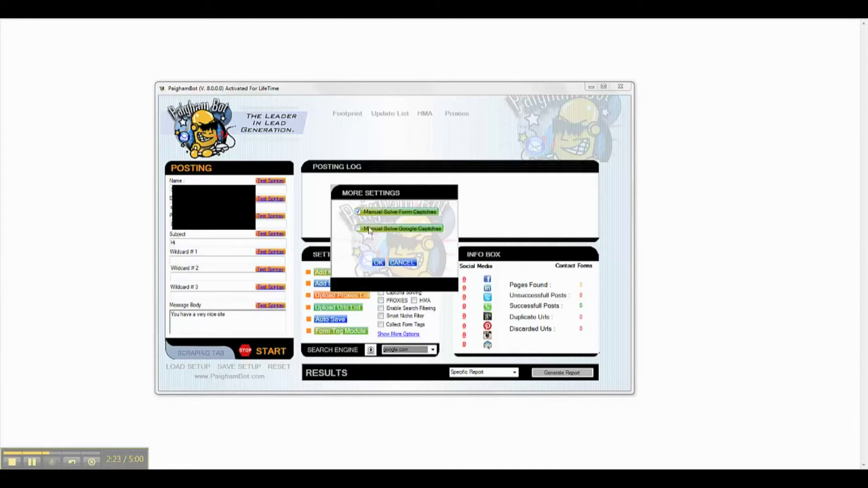
click(378, 263)
click(382, 325)
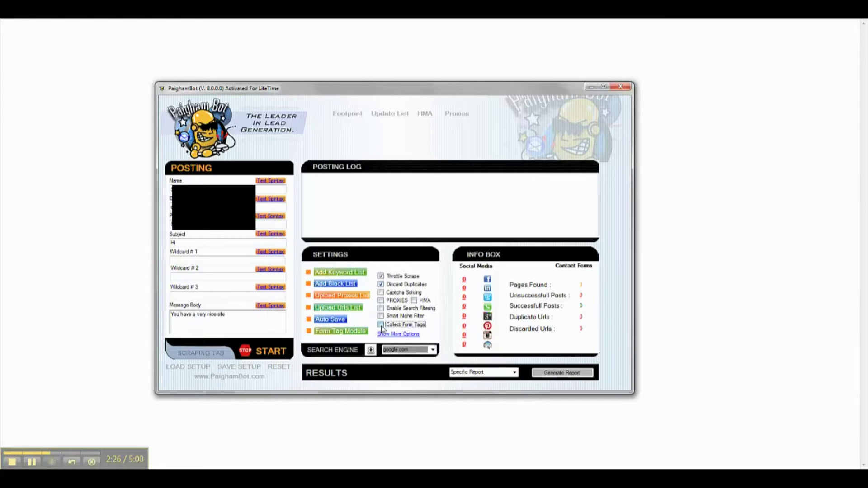
Start posting to the loaded contact pages with a maximum of 1 thread.
click(204, 353)
click(267, 304)
click(270, 352)
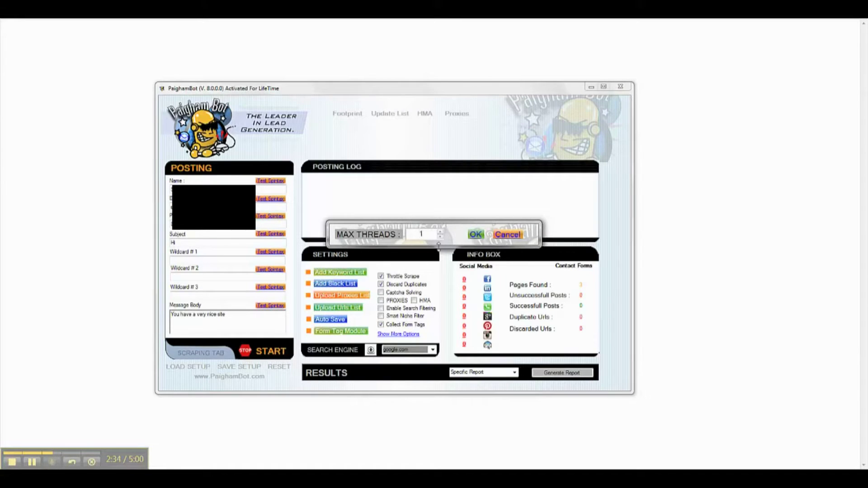
click(475, 234)
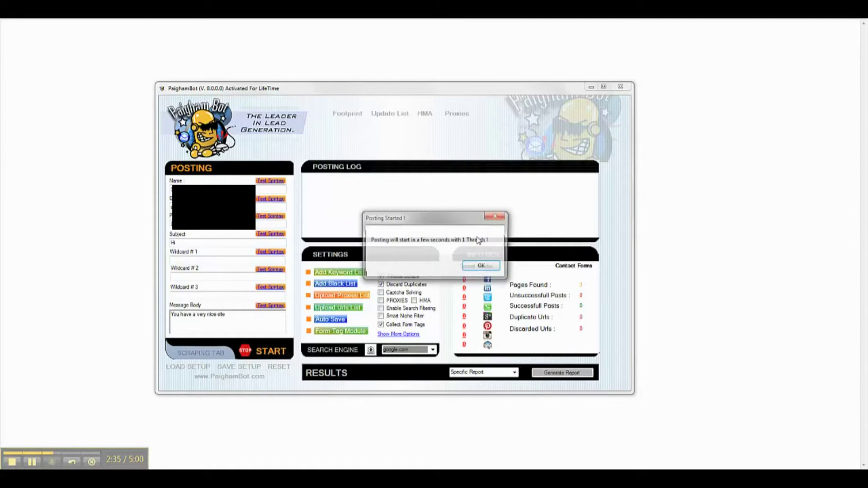
click(482, 267)
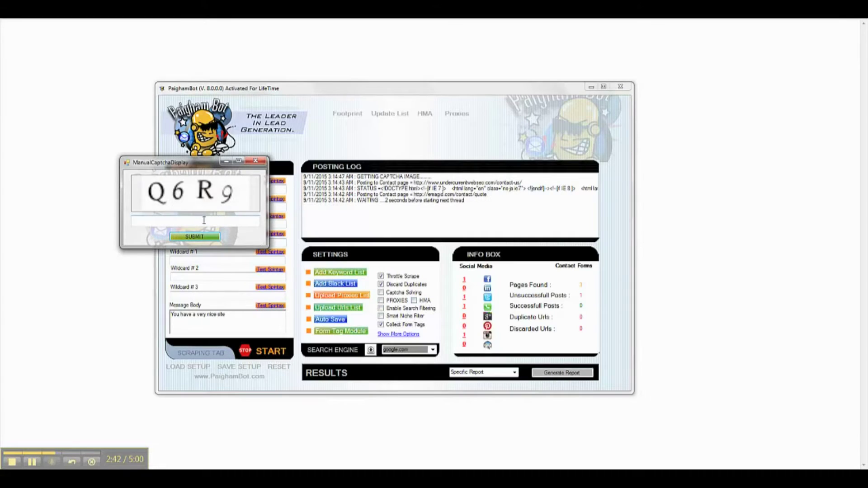
Solve the contact form's captcha manually, submit it and let the posting run finish.
click(204, 220)
click(214, 237)
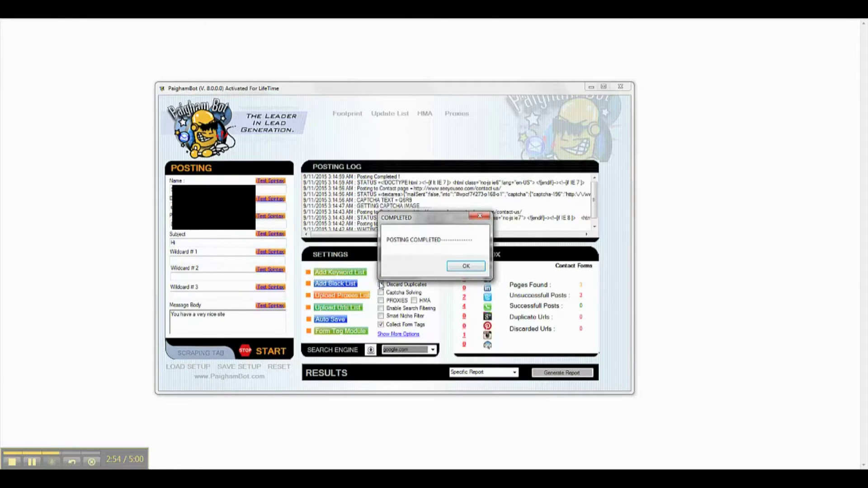
click(468, 267)
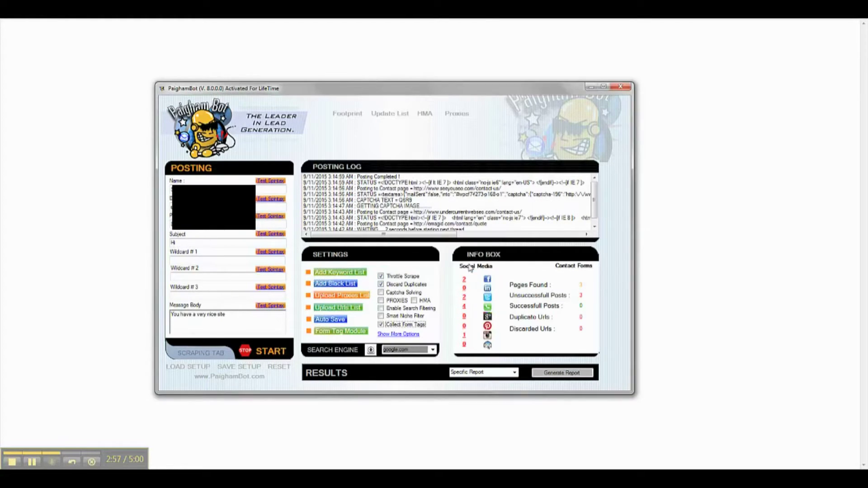
Open the Form Tag Module, then switch to the browser and inspect the First Name field's element on the emagid.com quote page.
click(342, 331)
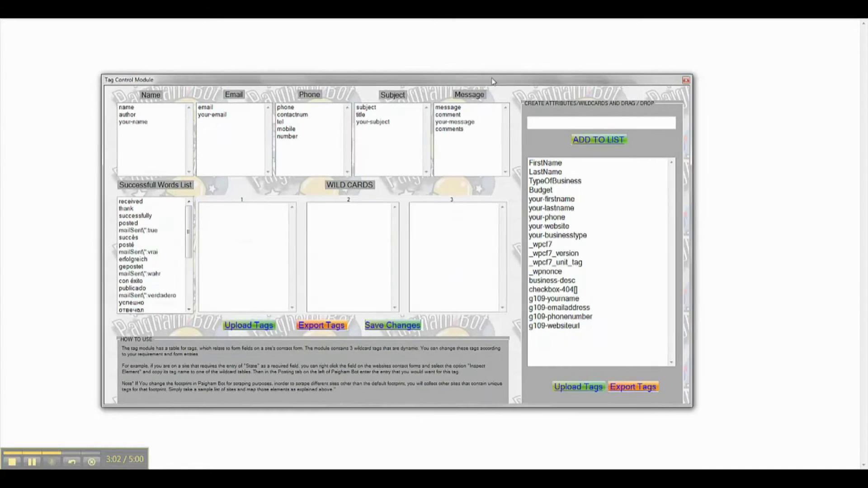
drag(493, 81, 690, 68)
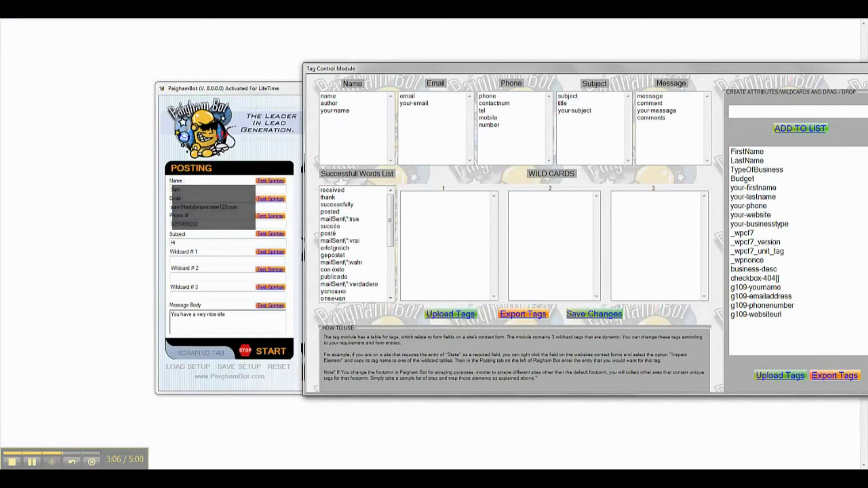
key(alt+Tab)
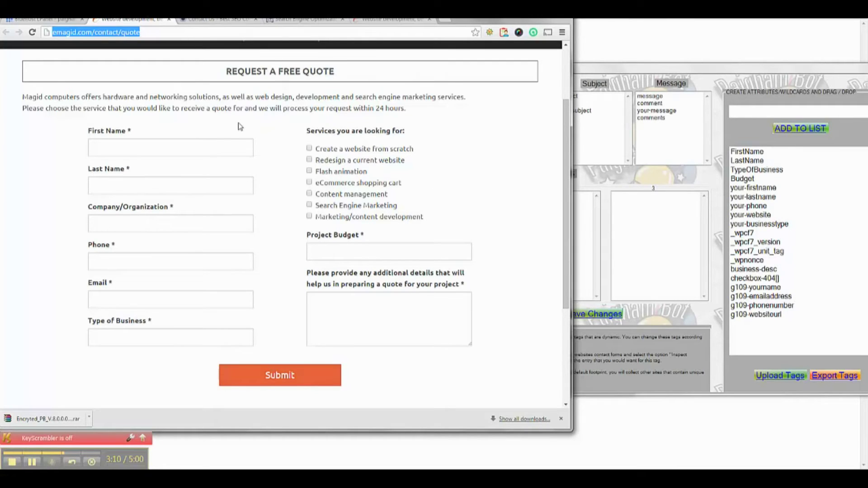
right_click(196, 146)
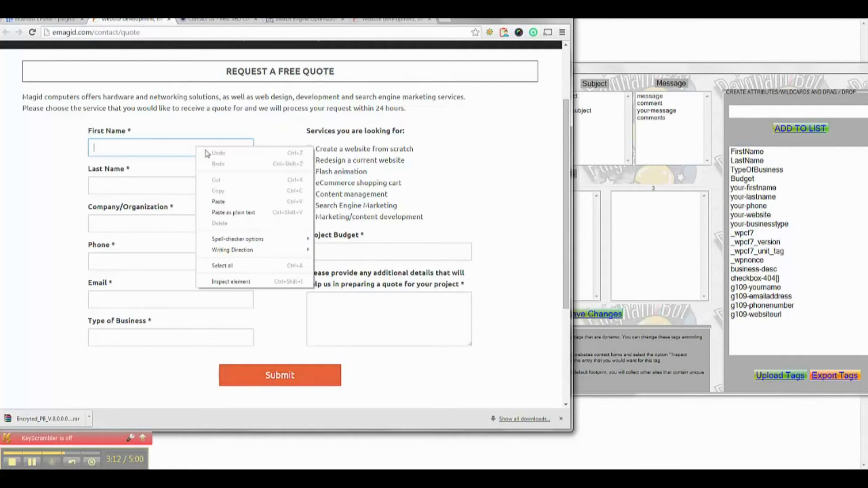
click(244, 283)
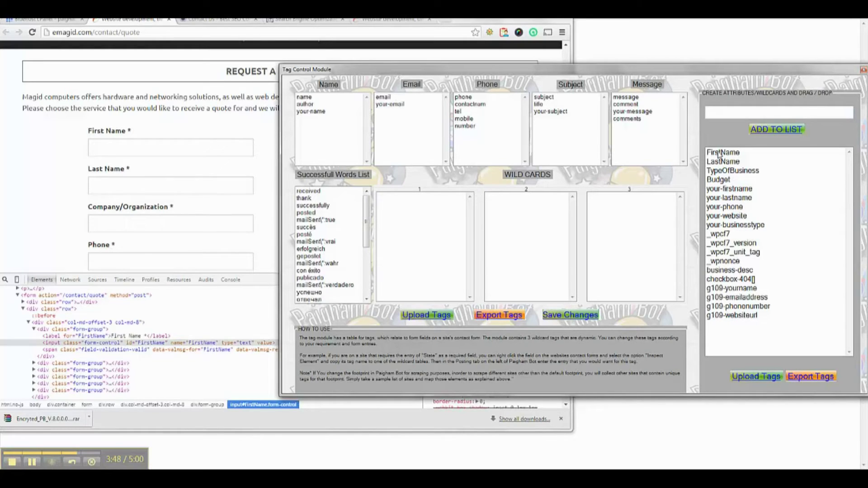
Assign the tags FirstName, LastName, your-firstname and your-lastname to Name, and TypeOfBusiness to wildcard 1.
drag(720, 155, 318, 128)
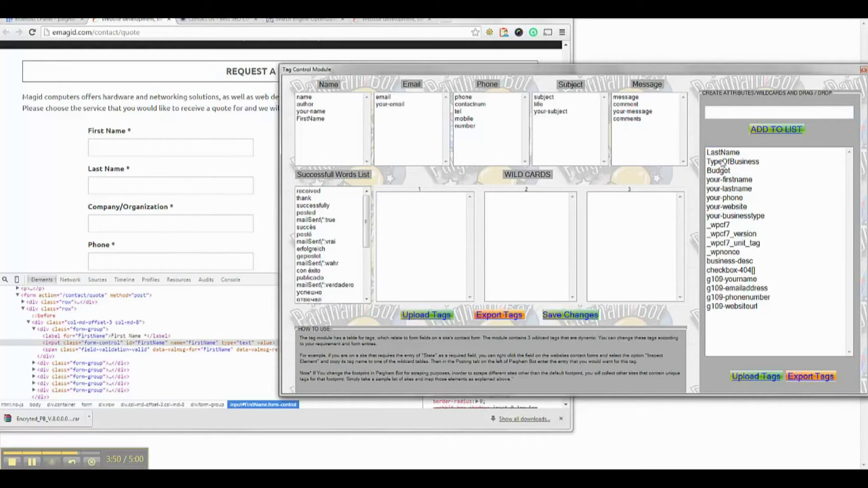
drag(723, 155, 313, 129)
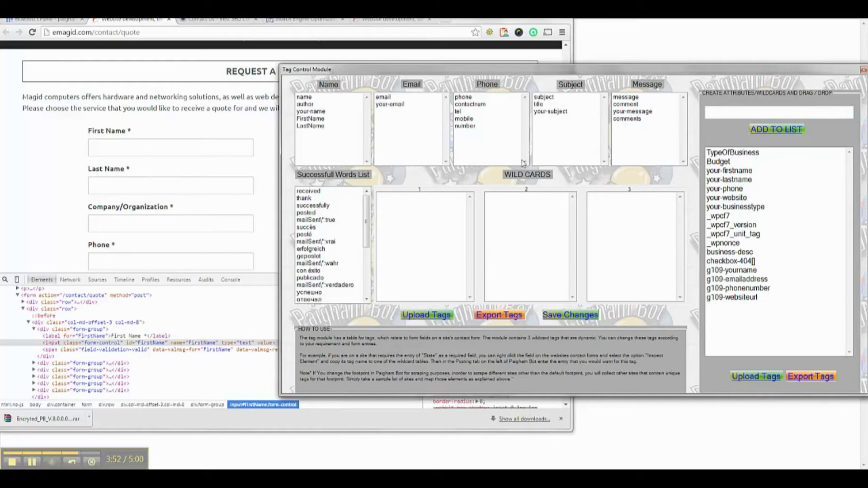
drag(737, 155, 412, 206)
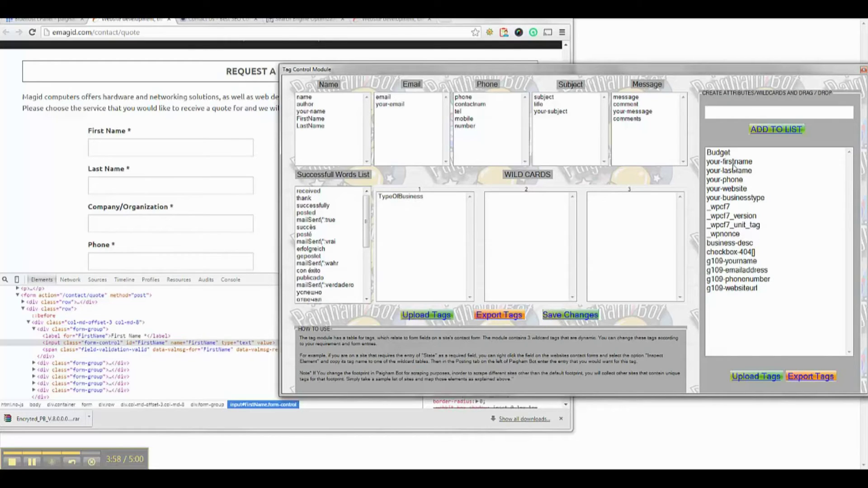
drag(734, 163, 310, 135)
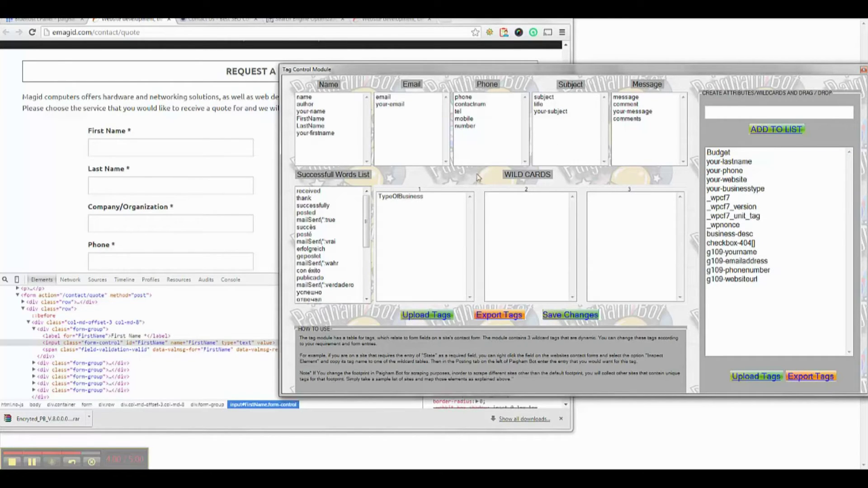
drag(742, 164, 313, 143)
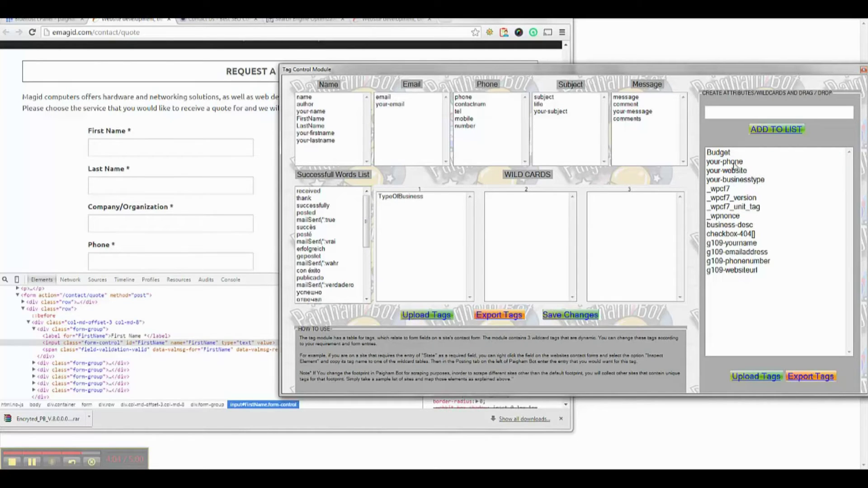
Assign your-phone to Phone, your-website, your-businesstype and business-desc to wildcard 1, and Budget to wildcard 2.
drag(734, 167, 471, 138)
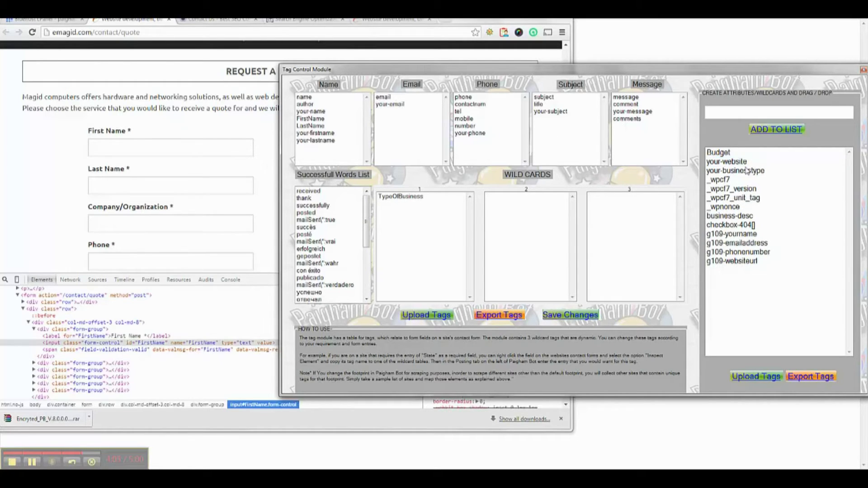
drag(741, 163, 402, 211)
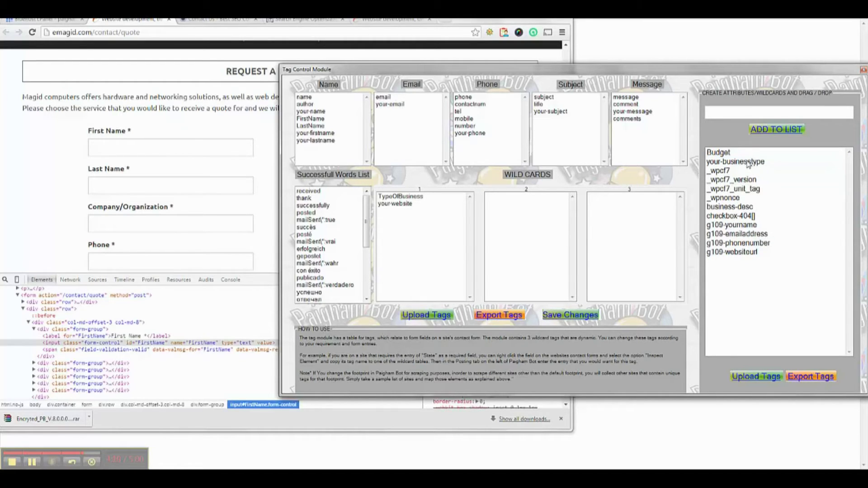
drag(748, 164, 395, 215)
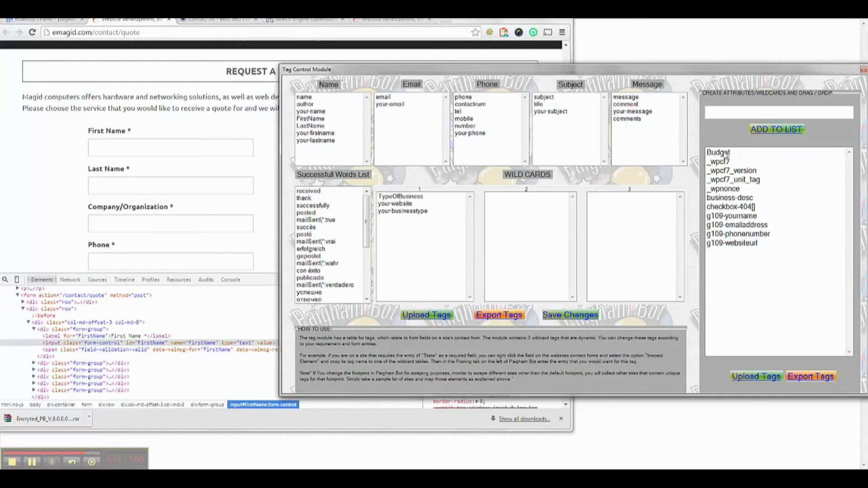
drag(726, 156, 525, 210)
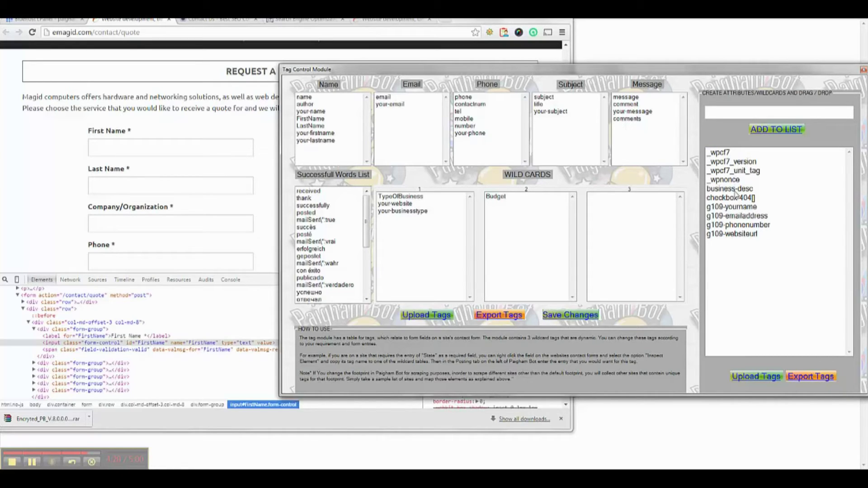
drag(735, 189, 403, 229)
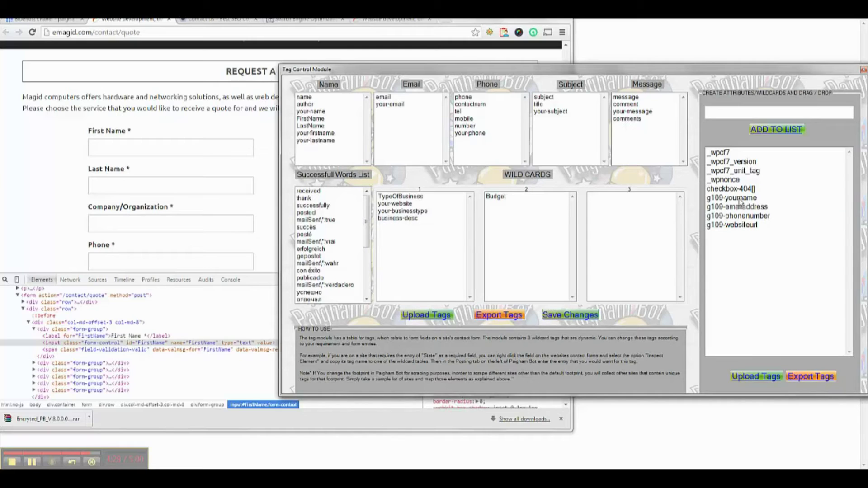
Assign g109-yourname to Name along with the other g109 tags, save the tag mapping and close the module.
drag(740, 202, 332, 156)
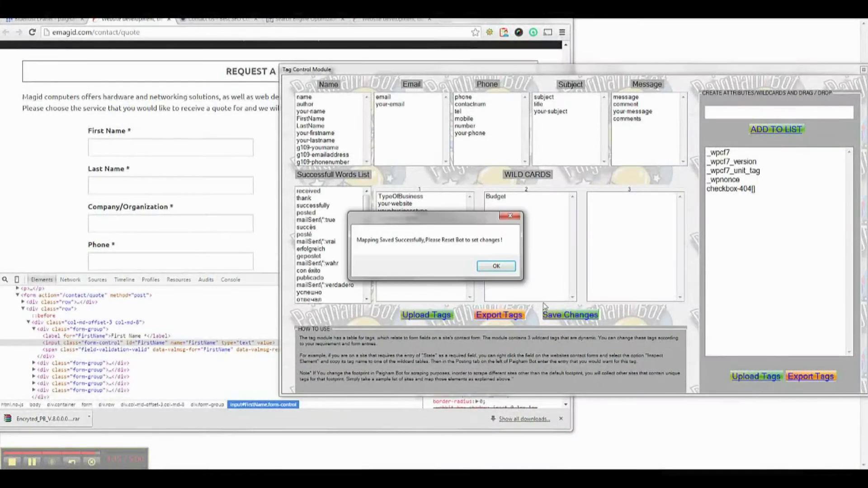
click(498, 268)
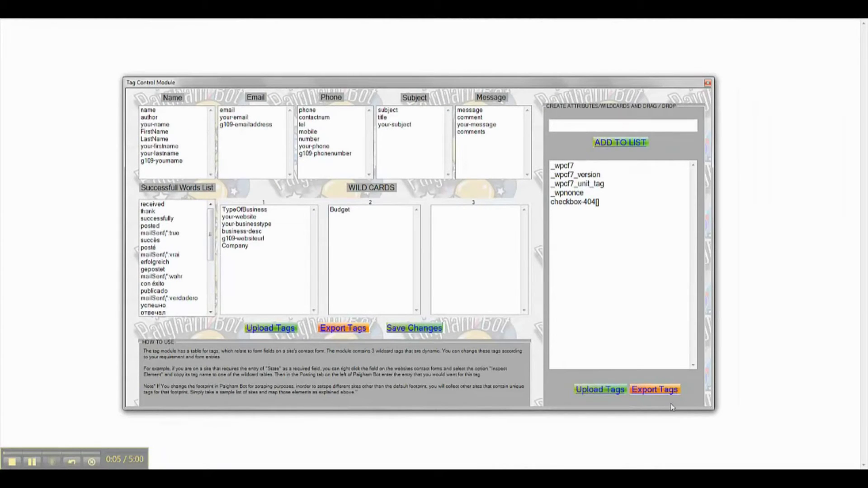
click(708, 83)
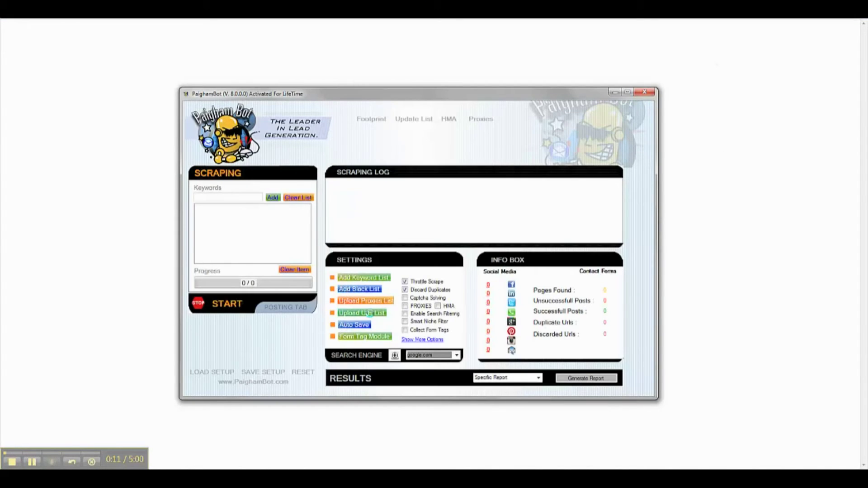
Load the URLs from the file 2134.txt into the reset bot.
click(368, 313)
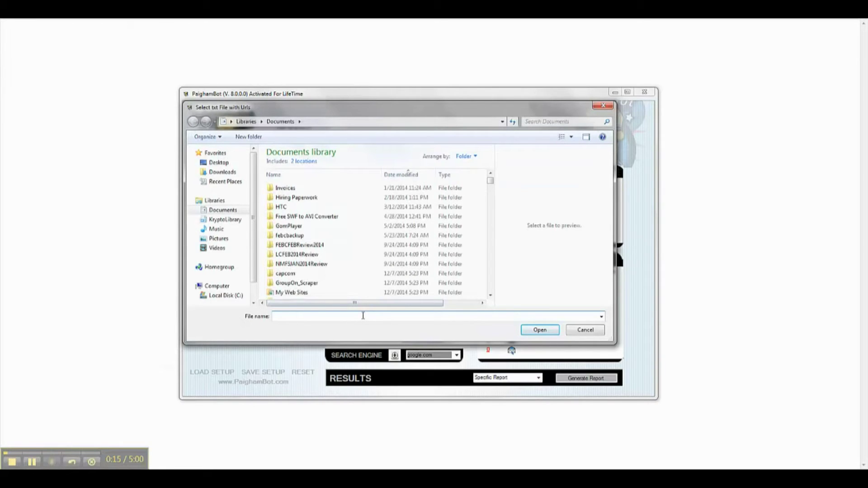
text(2134)
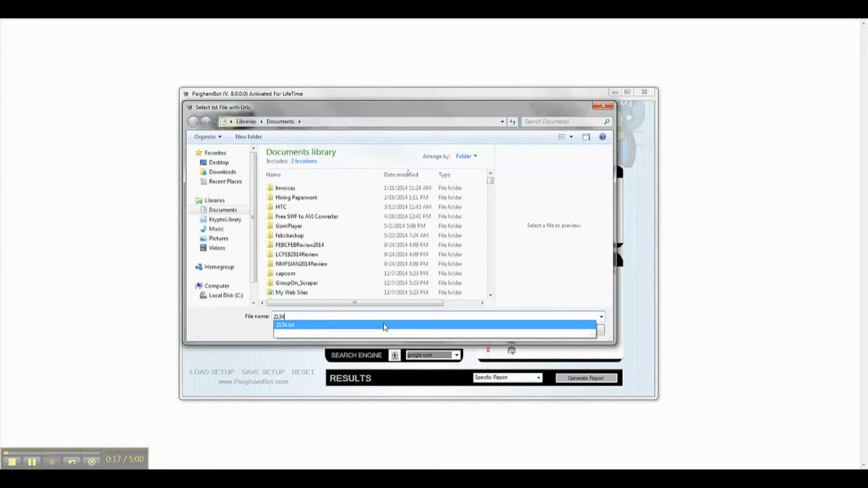
click(384, 325)
click(530, 330)
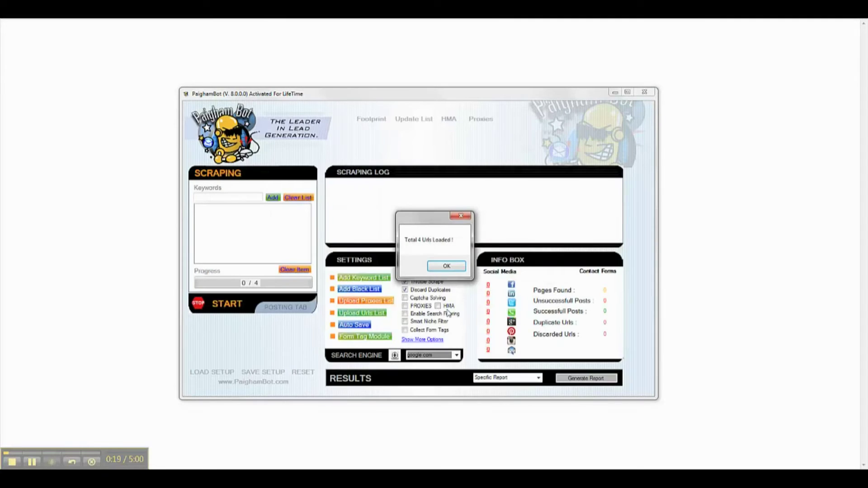
click(447, 267)
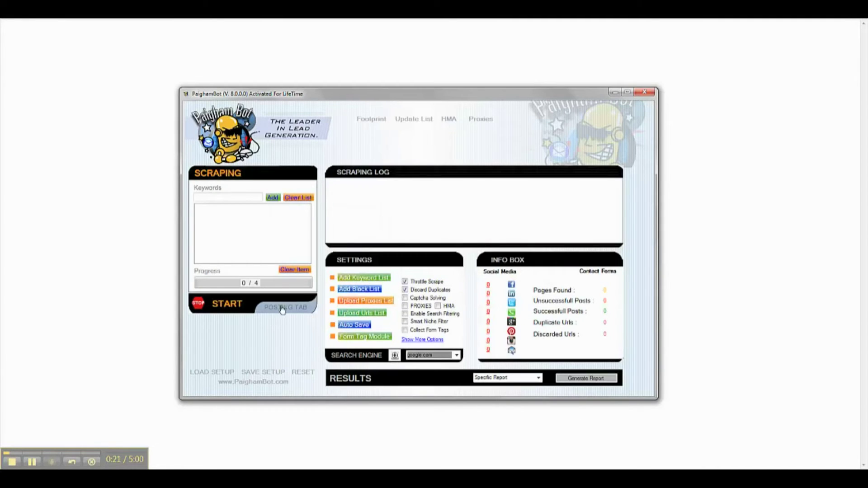
Run the scraping of the reloaded URLs with a maximum of 1 thread.
click(225, 312)
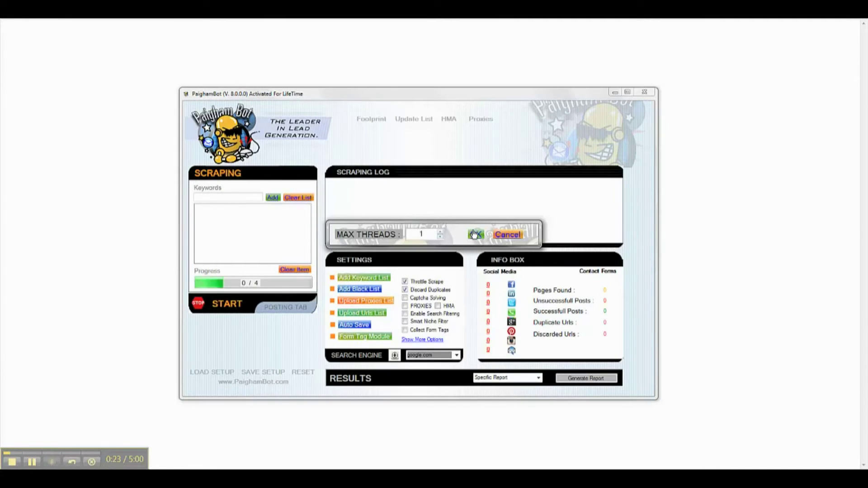
click(474, 234)
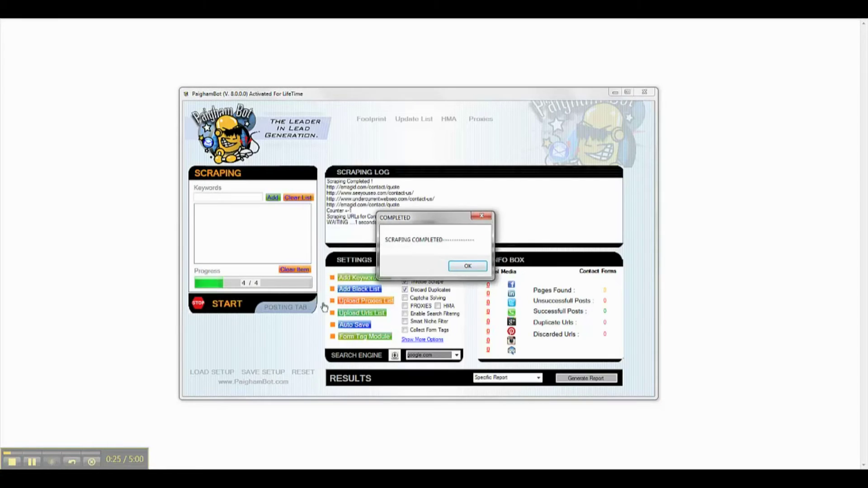
click(461, 266)
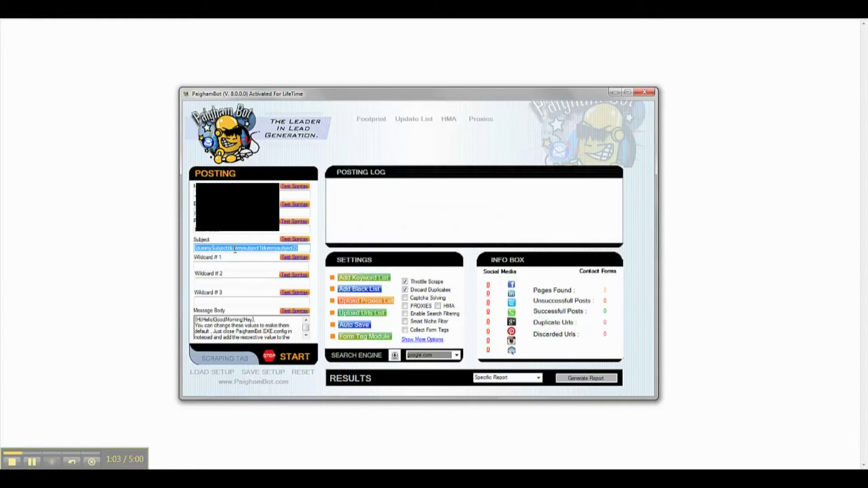
text(N)
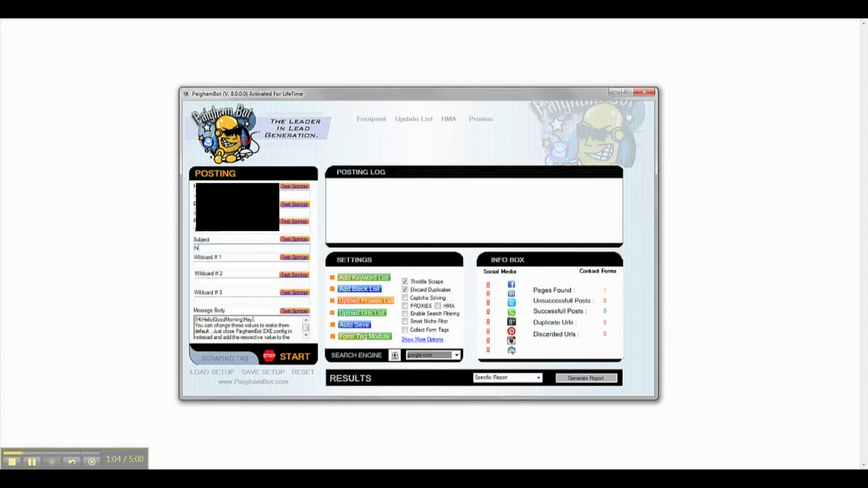
click(244, 264)
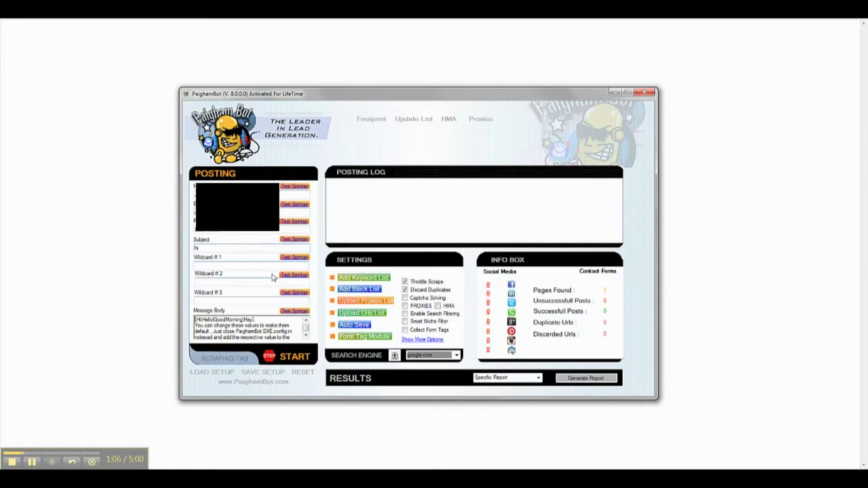
text(www.testingmydomain.com)
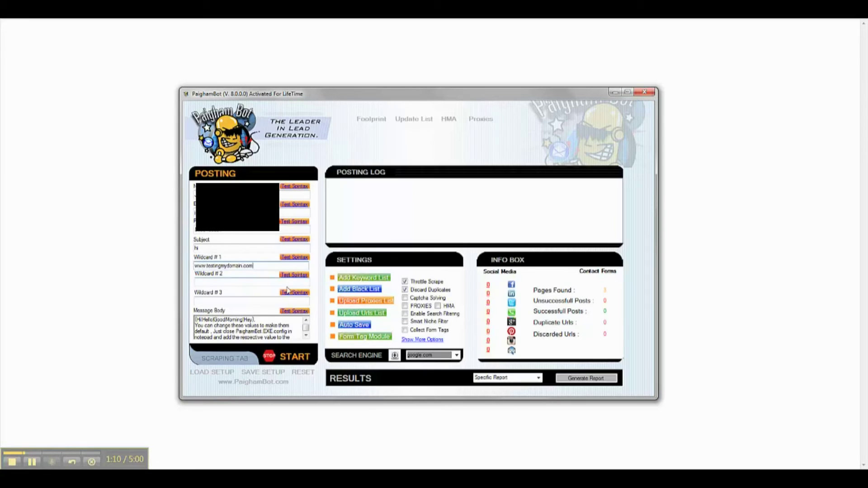
click(253, 320)
click(257, 281)
text(1000)
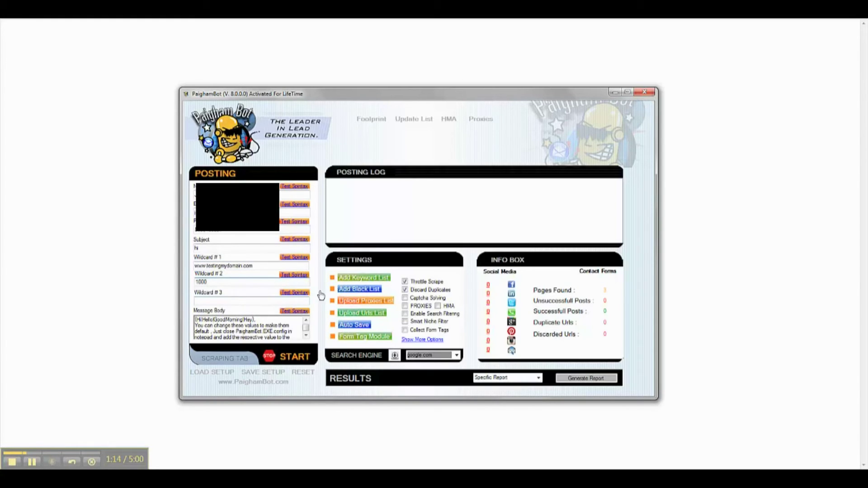
Replace the message body with "Hi How are you?" and confirm the additional manual captcha-solving settings.
click(277, 333)
key(ctrl+a)
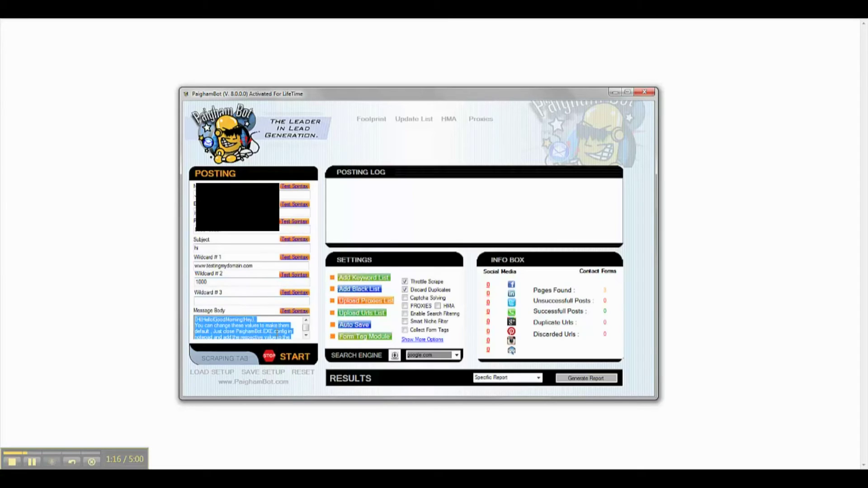
text(H)
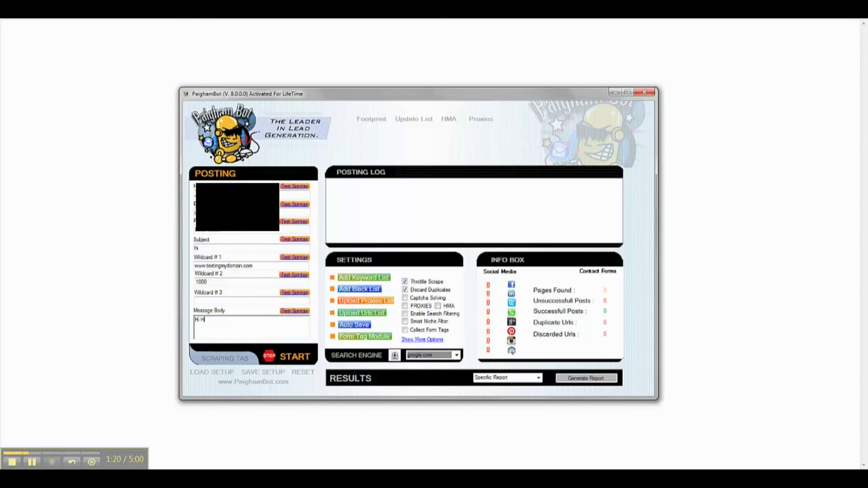
text(i How are you?)
click(422, 340)
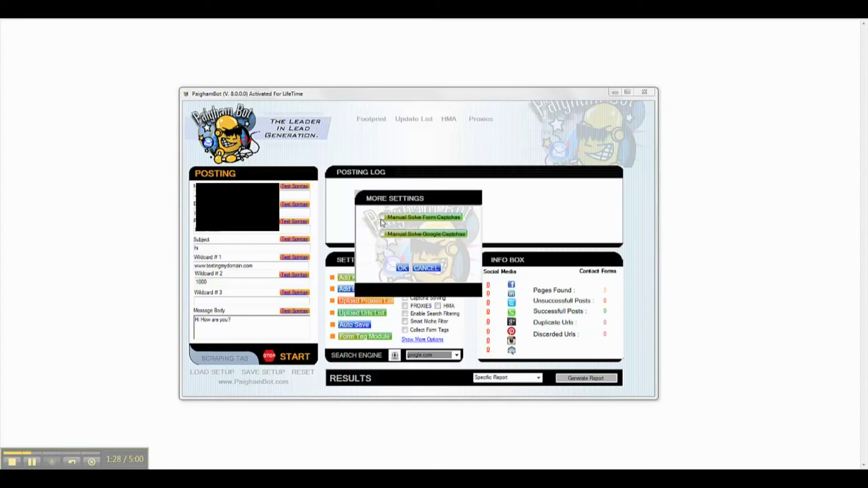
click(403, 268)
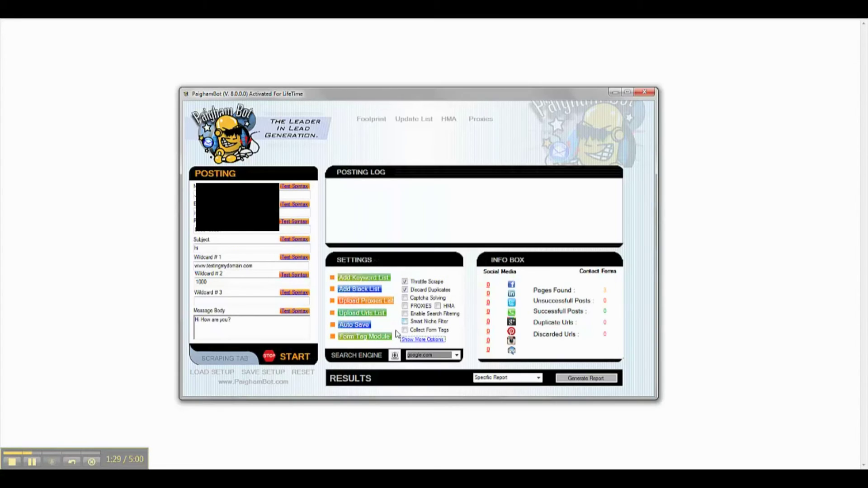
Start posting to the contact forms with a maximum of 1 thread.
click(295, 360)
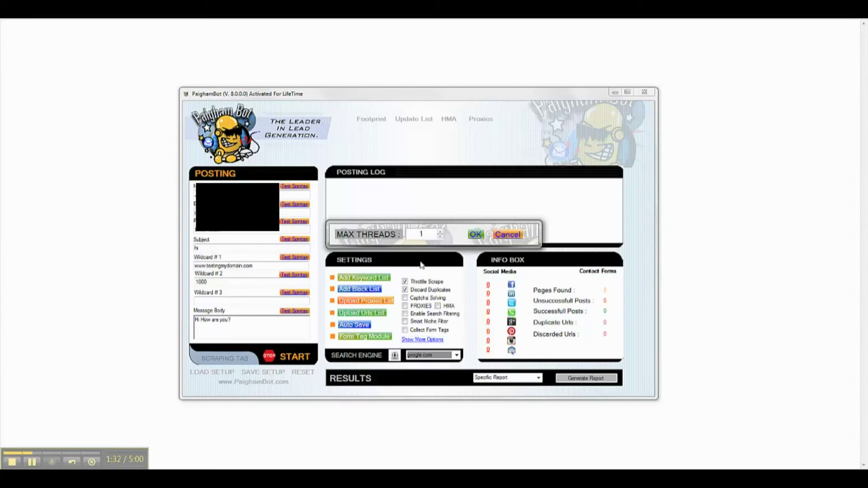
click(422, 234)
click(480, 236)
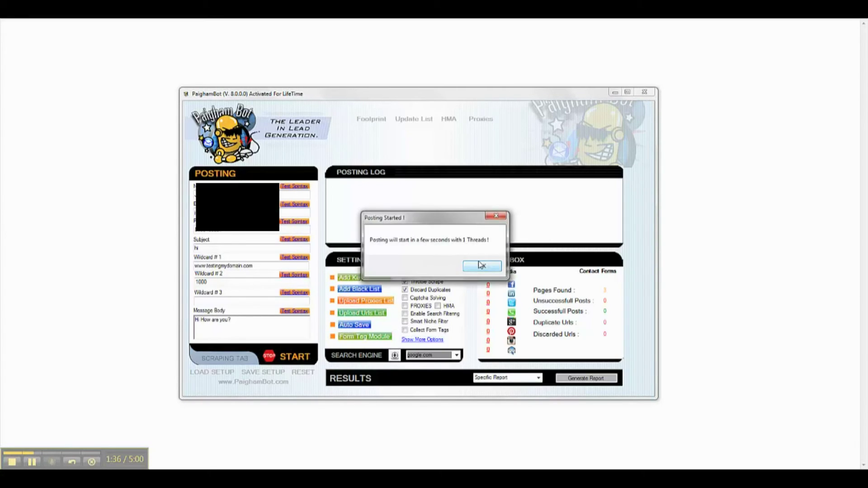
click(482, 266)
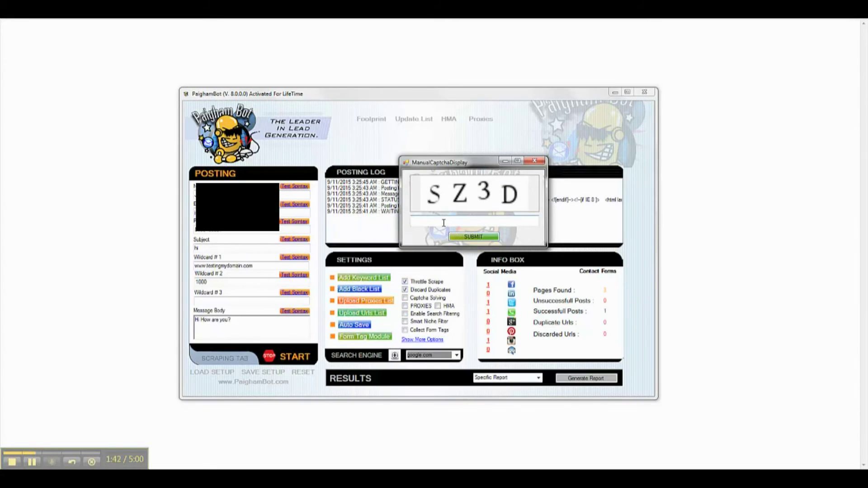
Enter and submit the captcha verification code for the contact form, and dismiss the posting completion notice.
text(SZ3D)
click(458, 237)
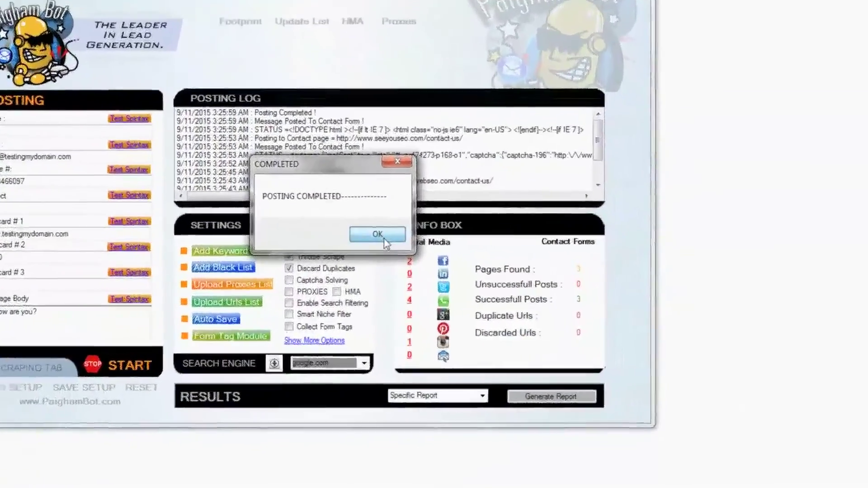
click(418, 252)
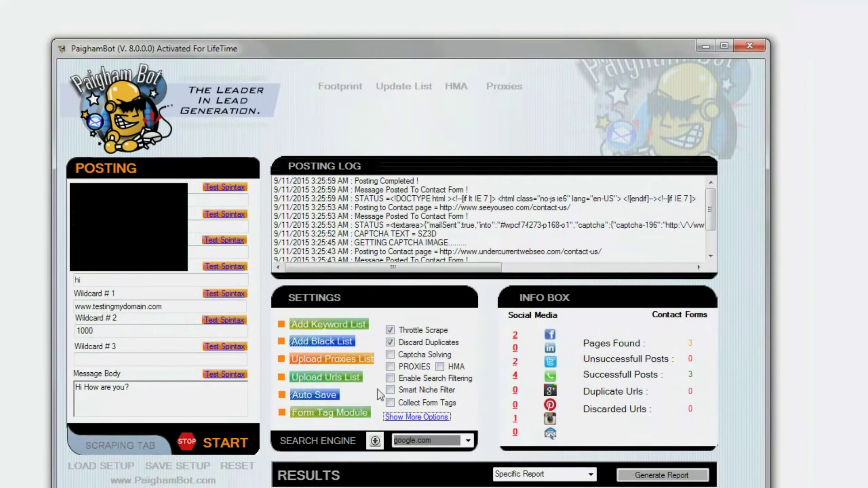
Enable PROXIES, review the Posting Only and Scraping Only proxy options, and leave them without submitting.
click(390, 367)
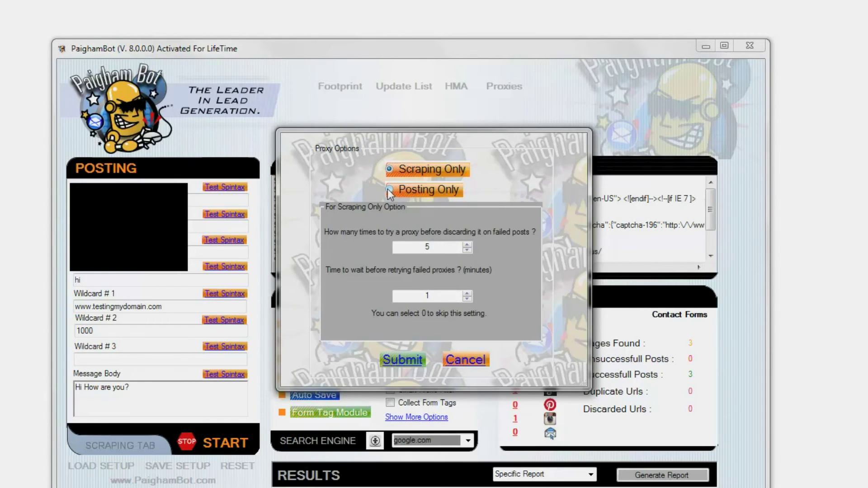
click(390, 191)
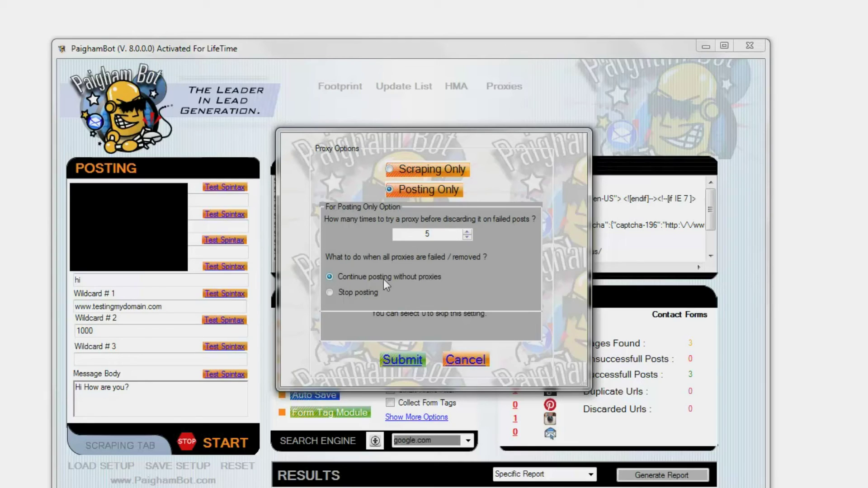
click(395, 169)
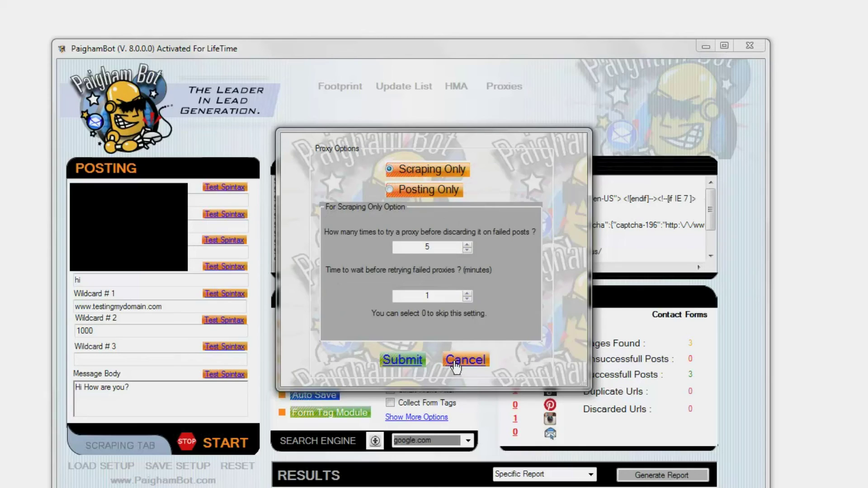
click(456, 362)
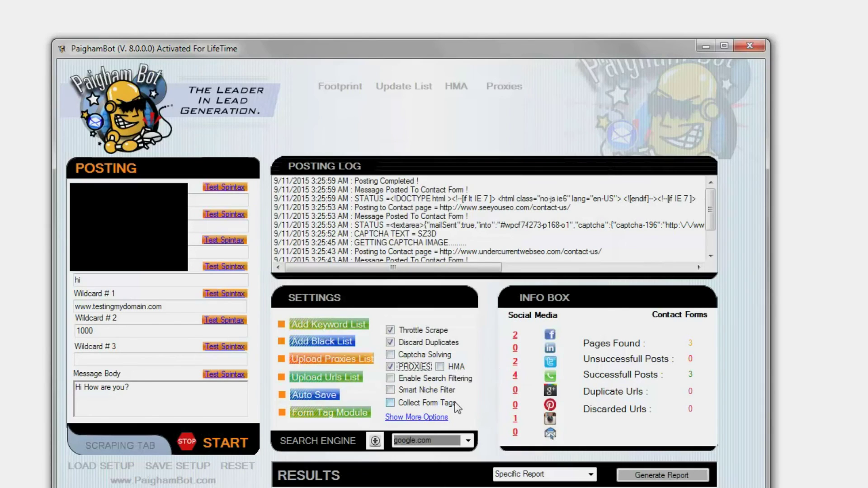